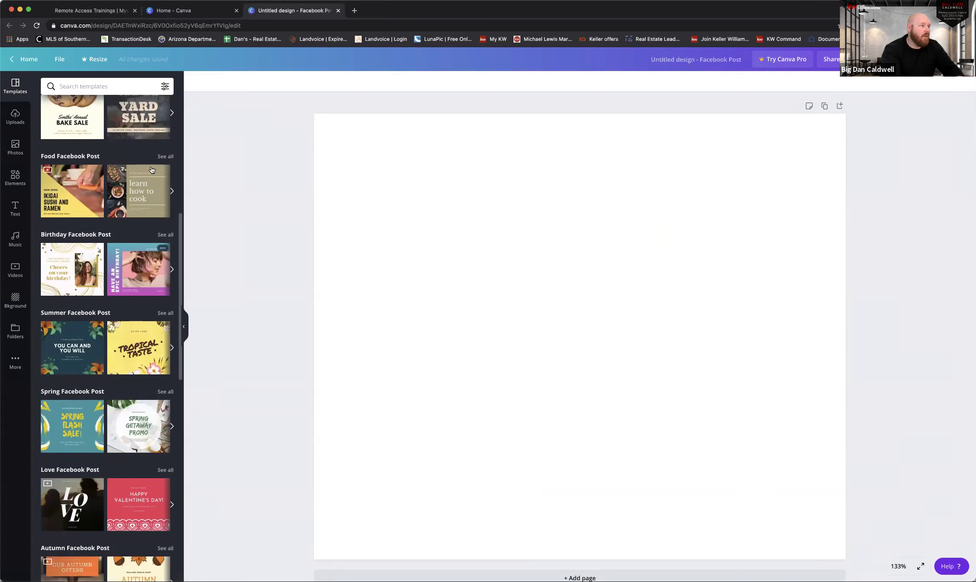
Step: Browse all Food Facebook Post templates and apply the free "Make room for dessert." template to the blank page
left_click(166, 156)
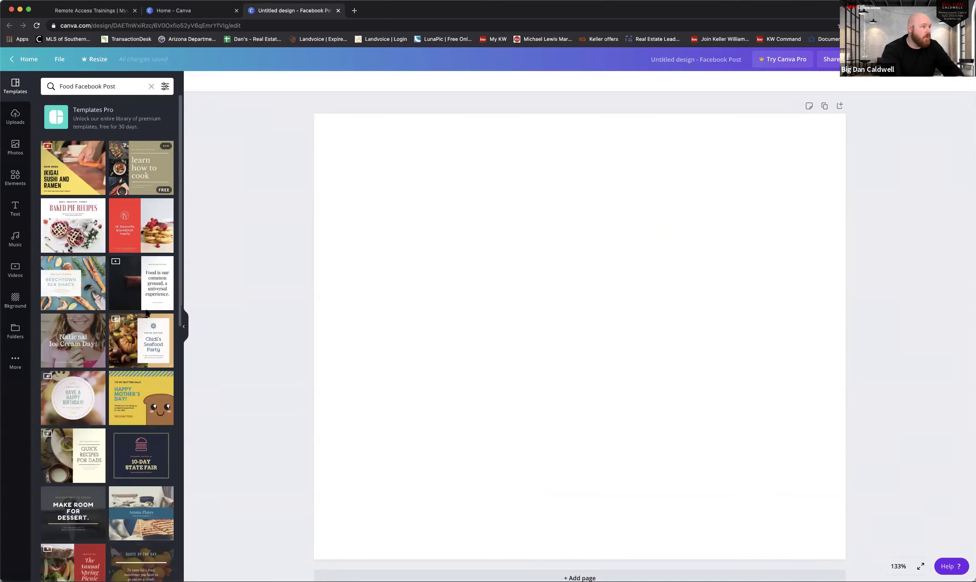
scroll(144, 320, "down", 1)
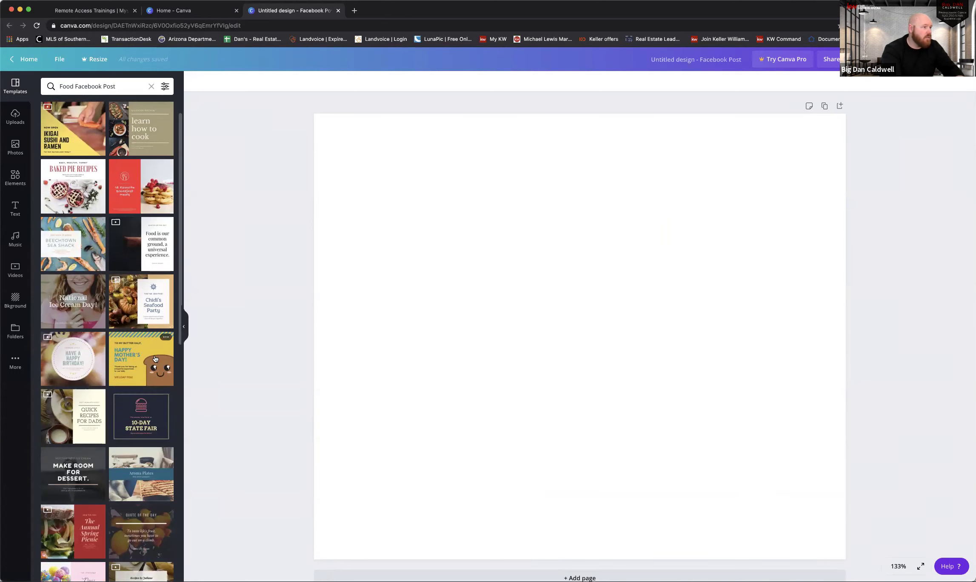
scroll(148, 432, "down", 2)
left_click(73, 389)
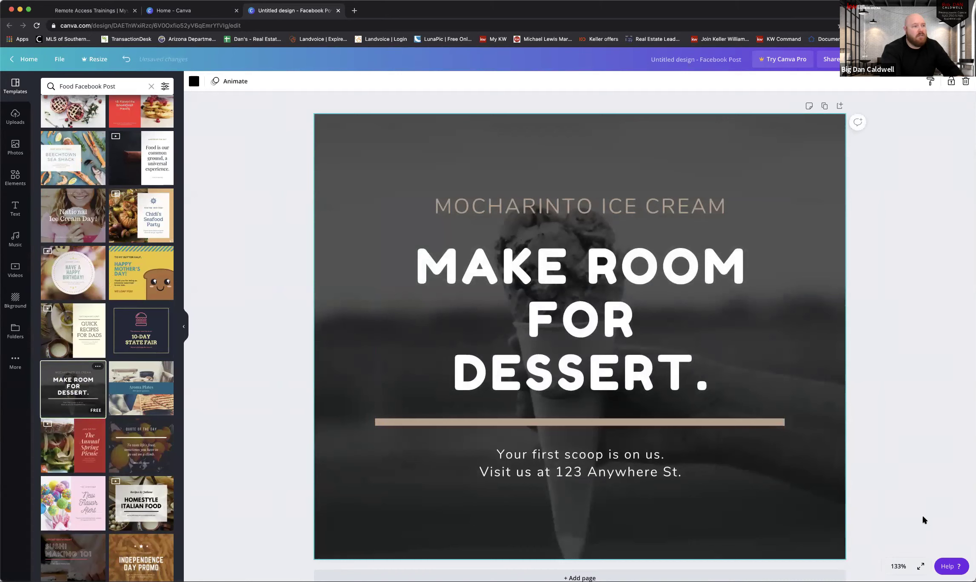
Step: Replace the small heading "Mocharinto Ice Cream" with "NOWS THE TIME TO SELL"
left_click(616, 204)
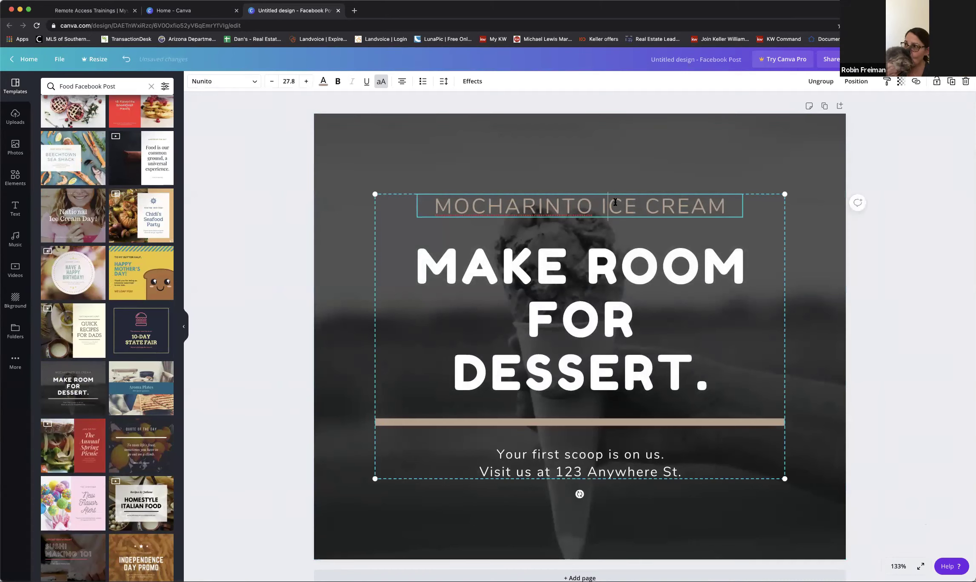
triple_click(615, 202)
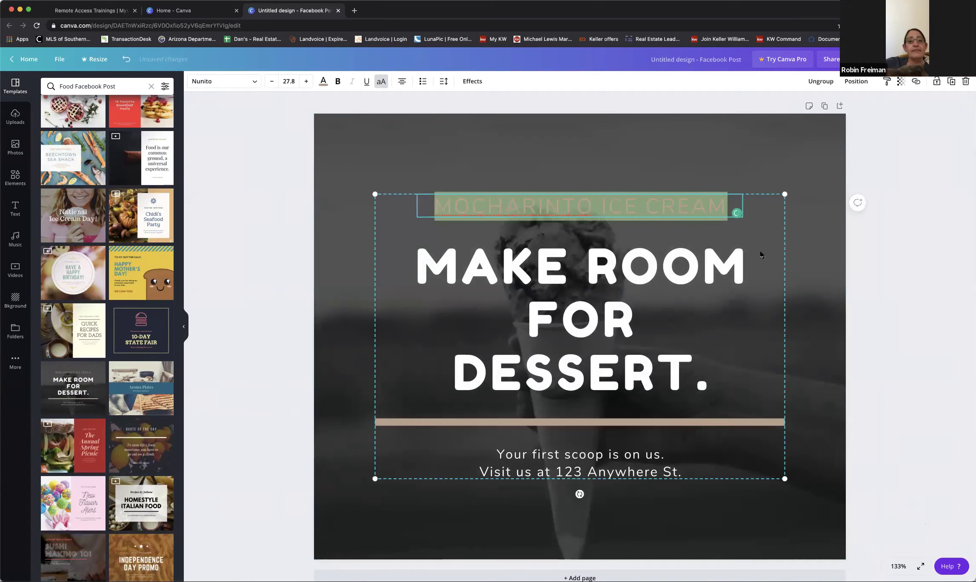
type("NOWS T")
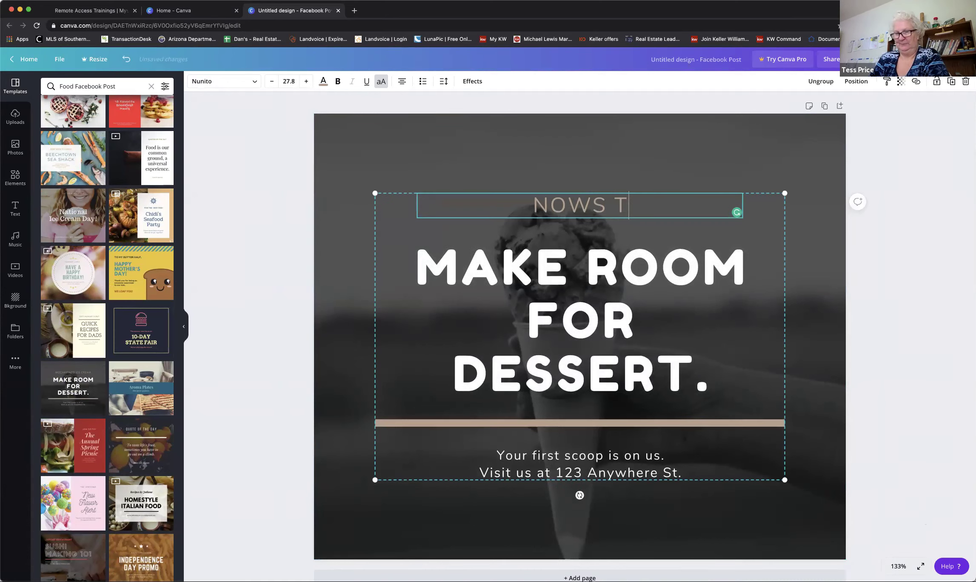
type("HE TIME TO SELL")
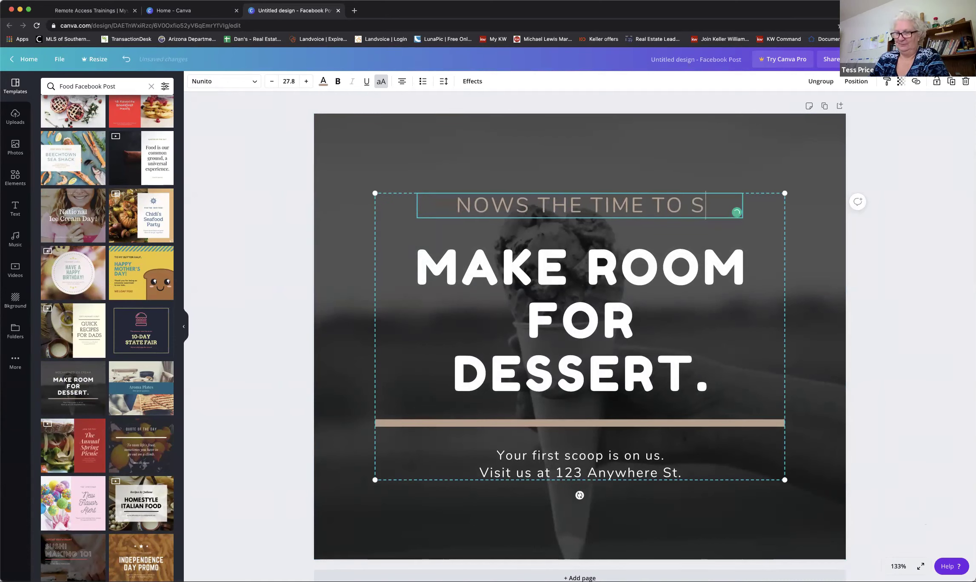
Step: Clear the large "Make room for dessert." headline text
double_click(691, 373)
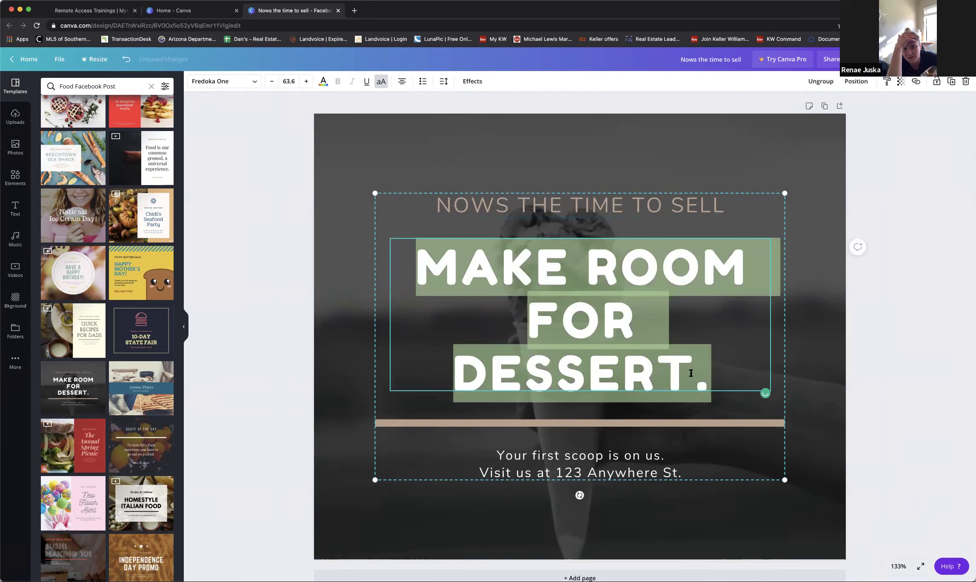
key("BackSpace")
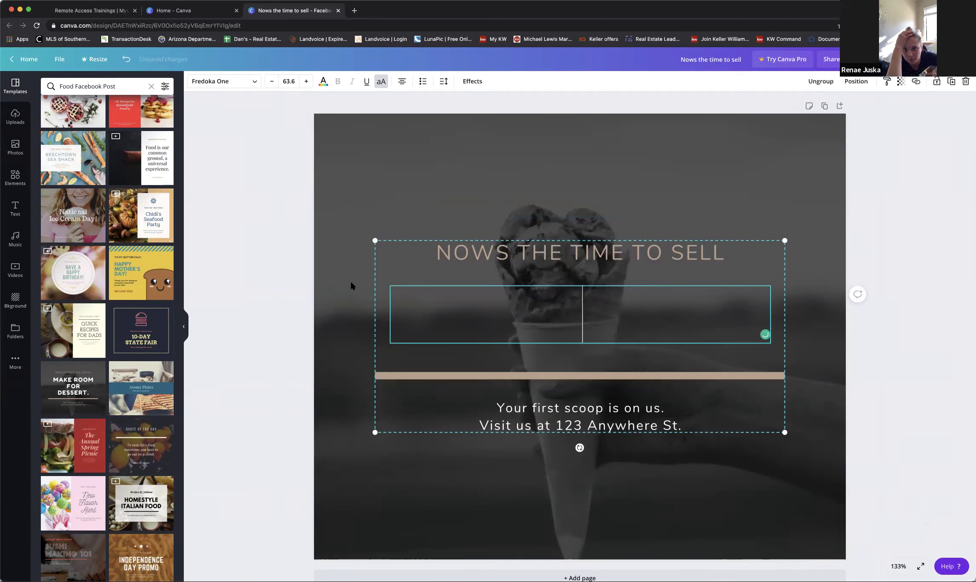
left_click(473, 194)
key("t")
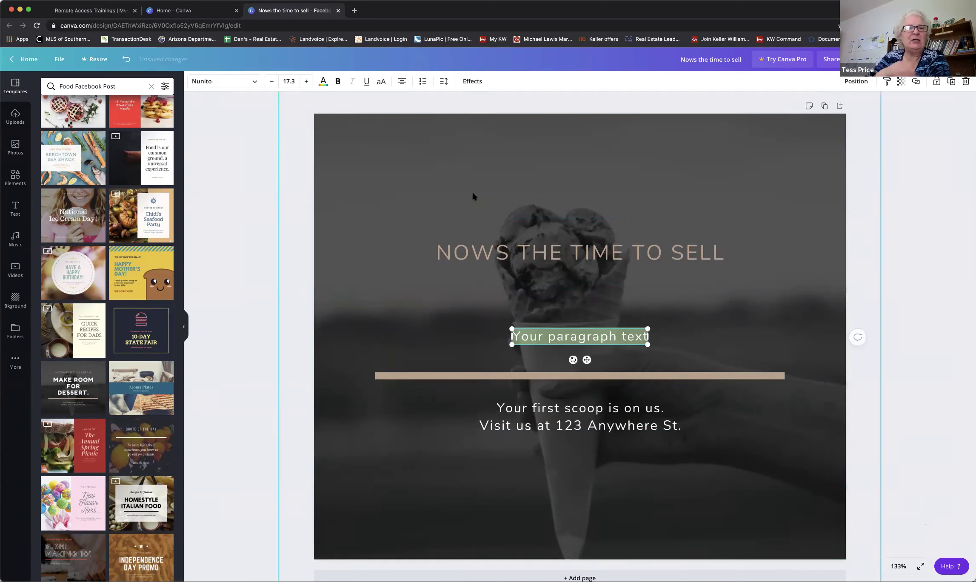
key("BackSpace")
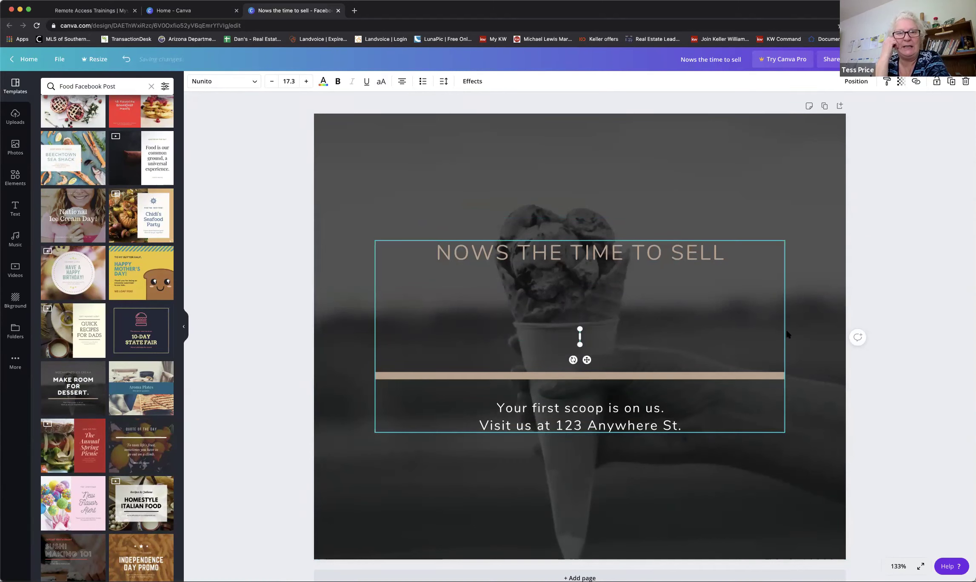
left_click(875, 246)
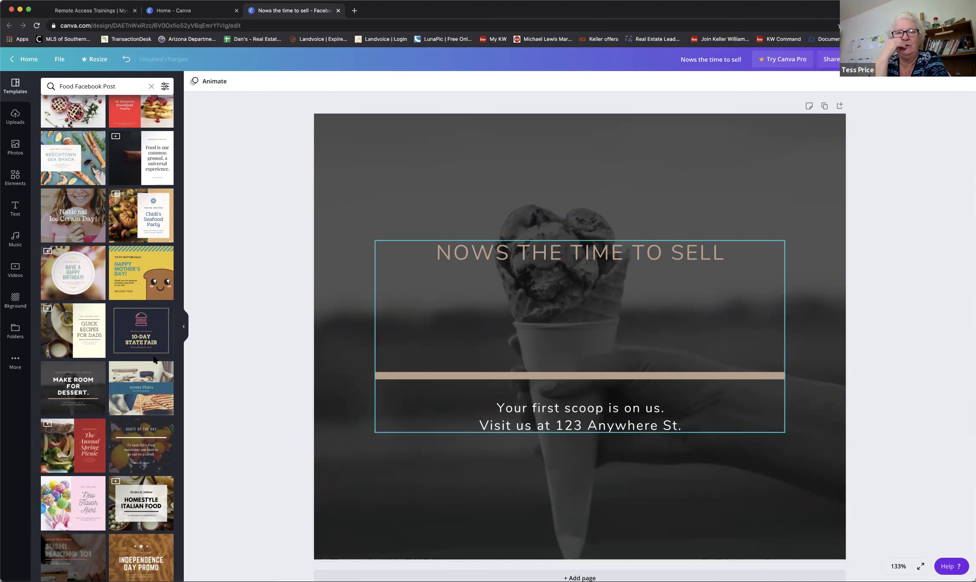
Step: Delete the two-line caption about the first scoop and the address below the divider line
left_click(625, 411)
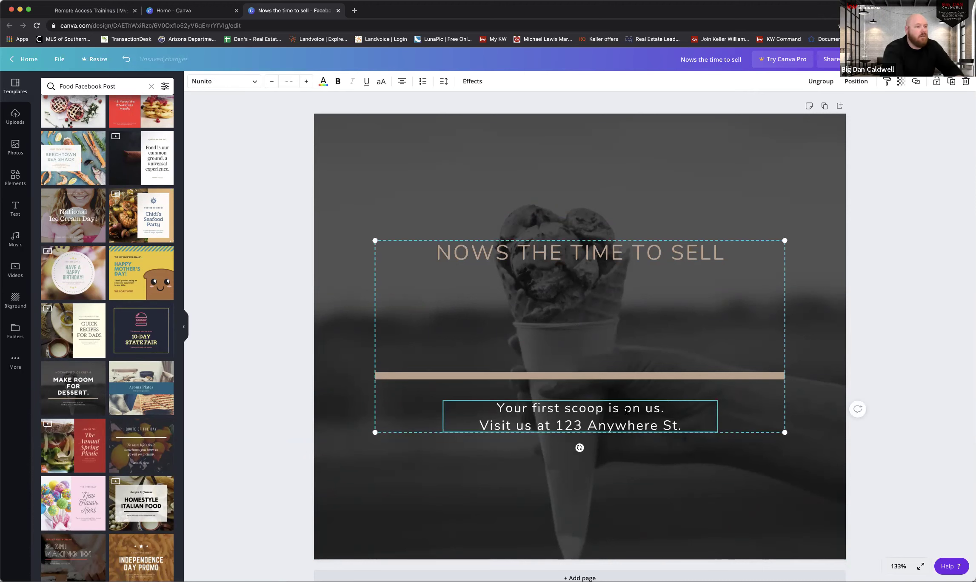
triple_click(626, 411)
key("ctrl+a")
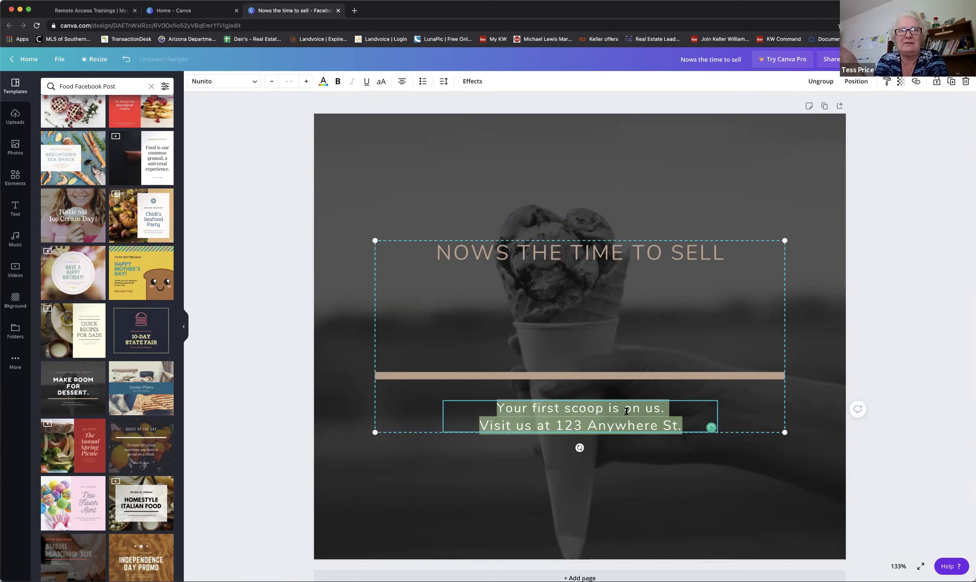
key("BackSpace")
left_click(582, 149)
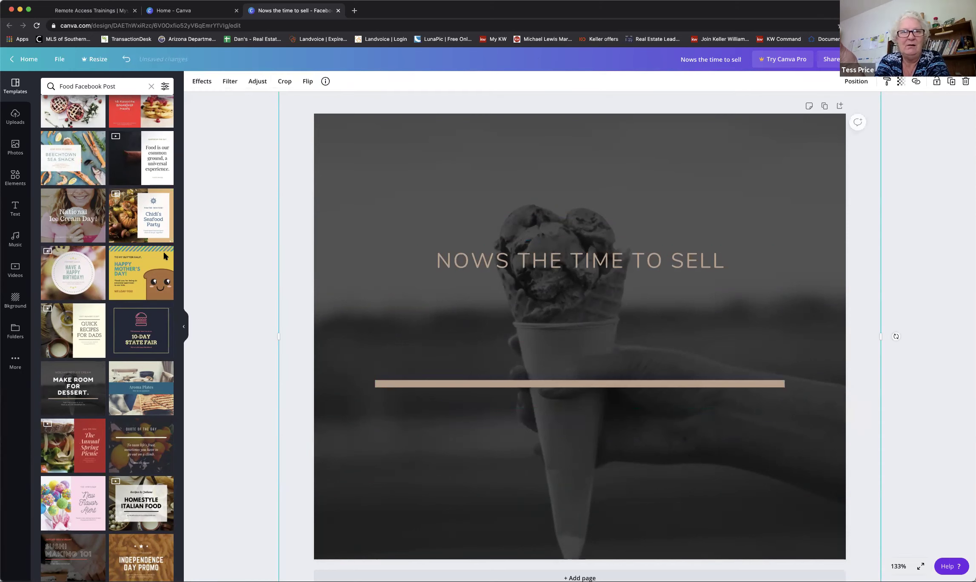
Step: Add the white Keller Williams Southern Arizona logo from the uploaded images and place it just below the divider line
left_click(16, 117)
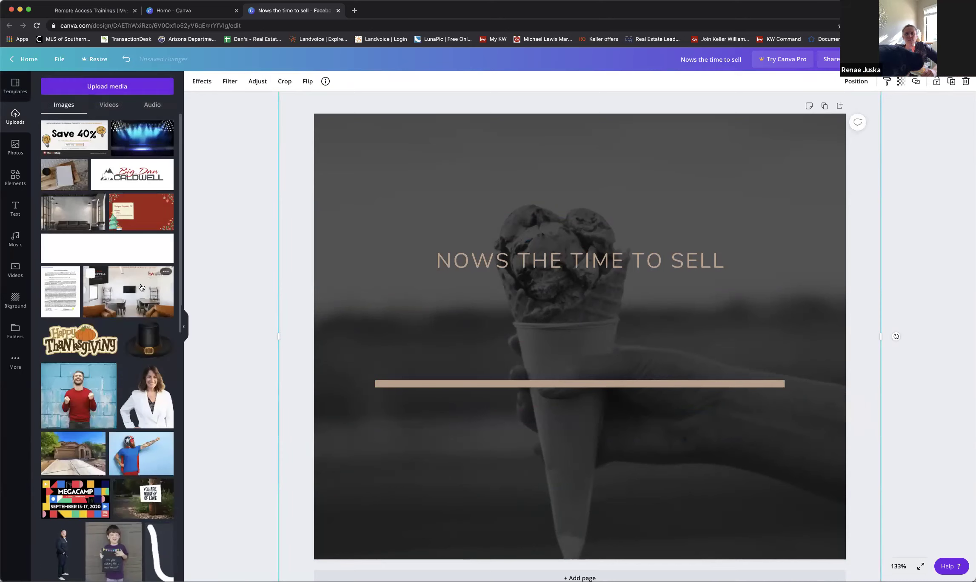
scroll(133, 286, "down", 6)
scroll(133, 285, "down", 20)
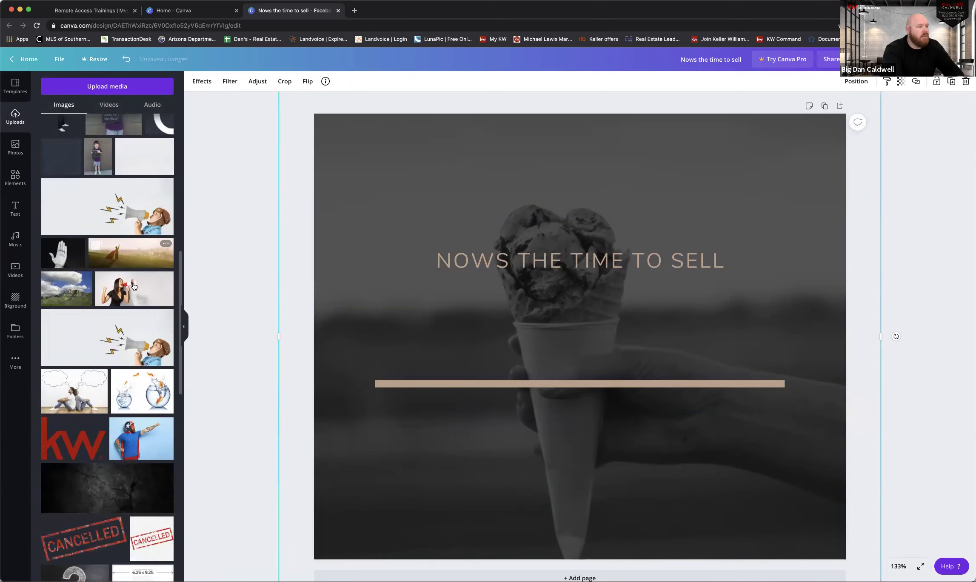
scroll(133, 286, "down", 5)
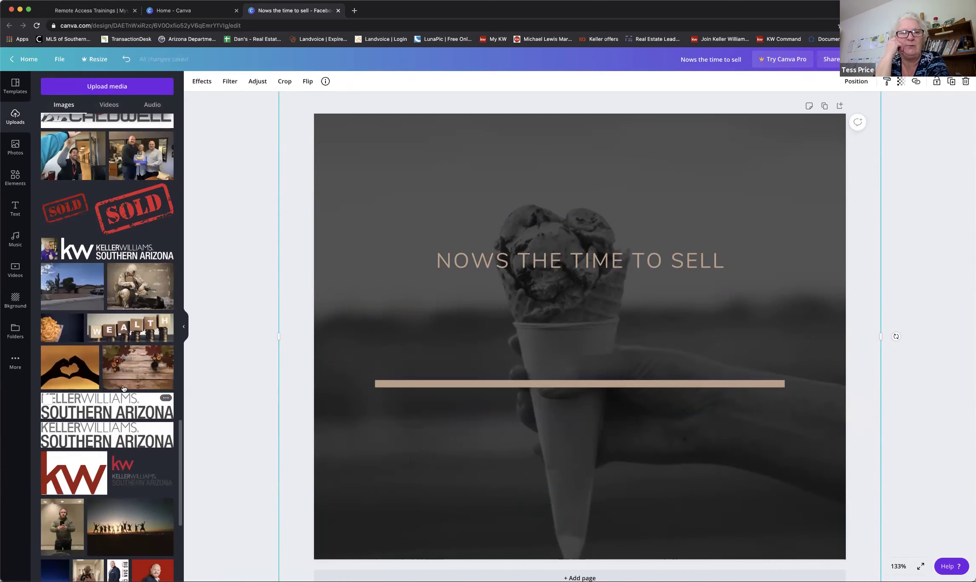
left_click(127, 254)
left_click_drag(632, 334, 641, 421)
left_click(606, 360)
left_click(580, 264)
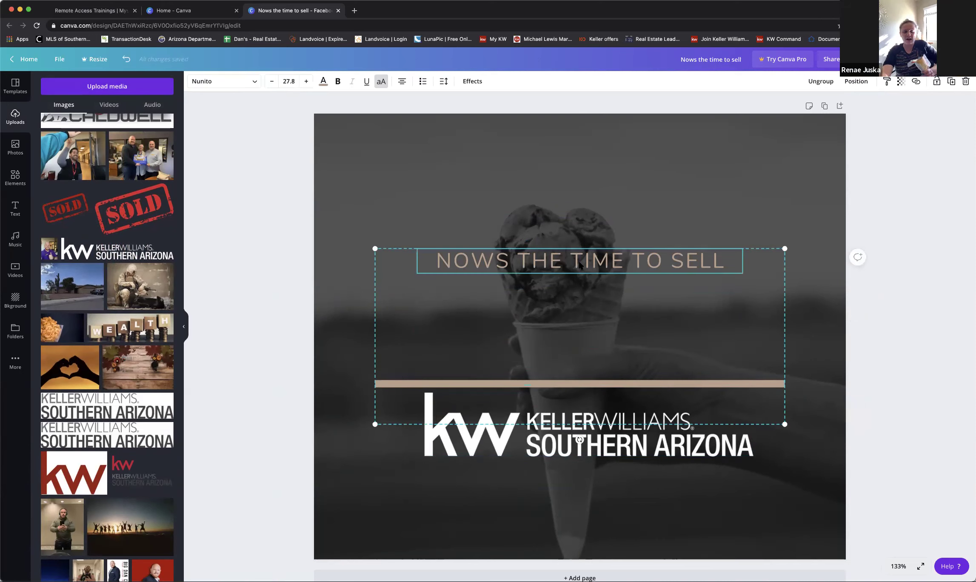
left_click_drag(581, 274, 582, 346)
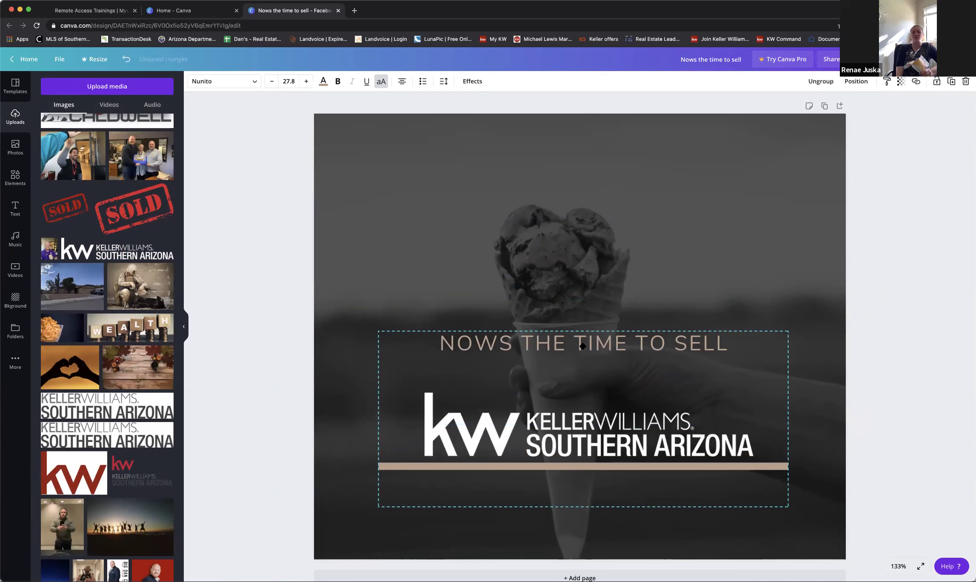
left_click_drag(582, 305, 580, 266)
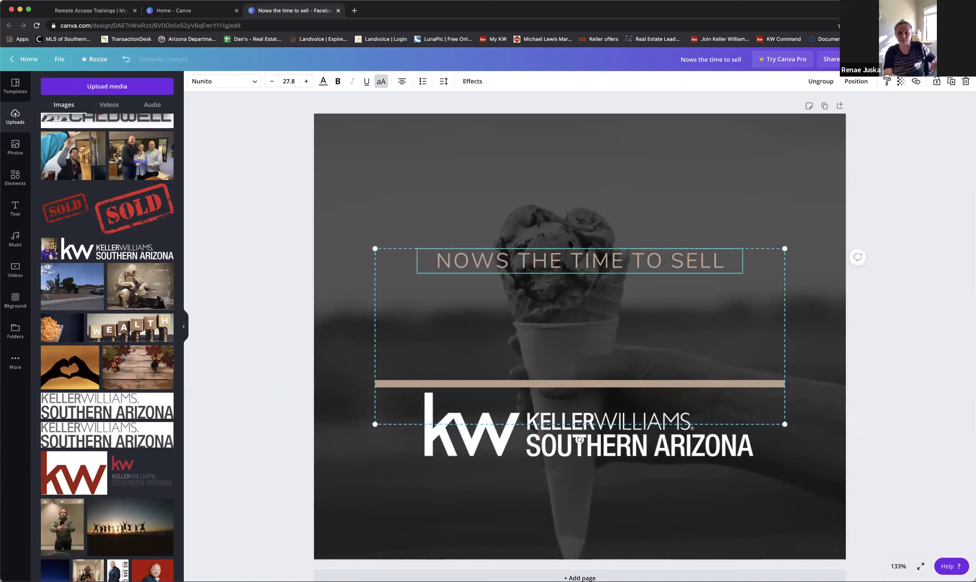
Step: Replace the small heading text with "WHATS IS SWEETER"
left_click(569, 251)
double_click(574, 257)
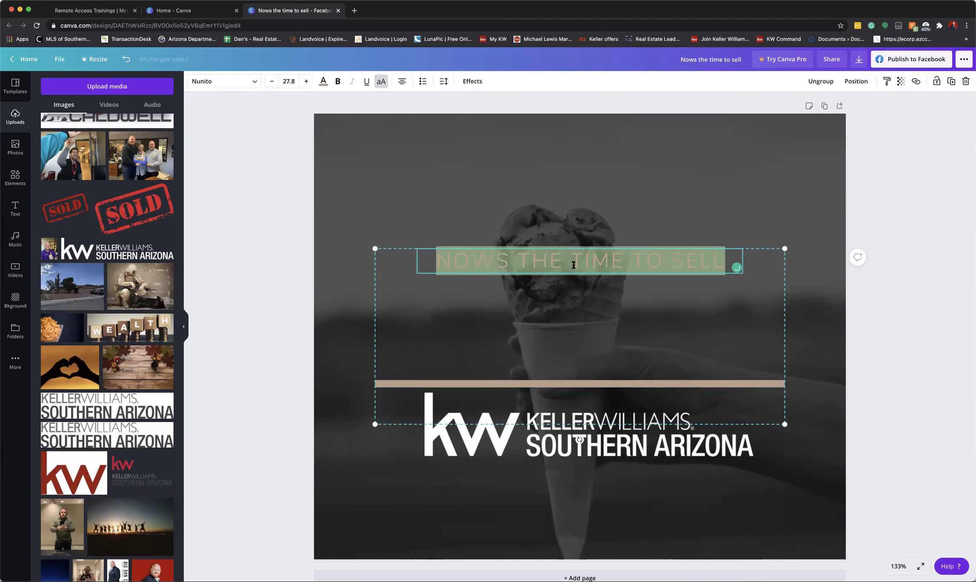
type("WHT")
key("BackSpace")
type("ATS IS SWEETER THAN")
key("BackSpace")
key("BackSpace")
key("BackSpace")
key("BackSpace")
key("BackSpace")
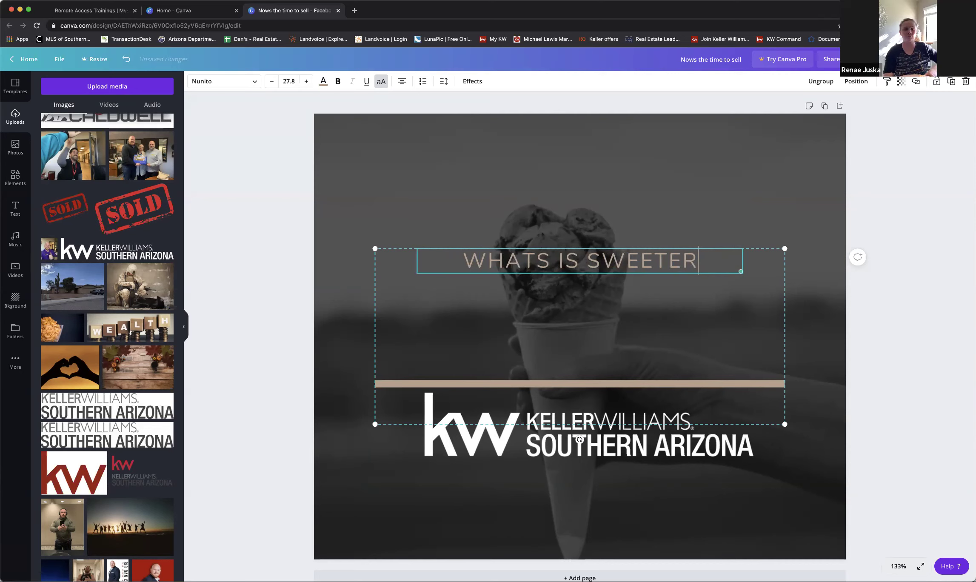
left_click(580, 346)
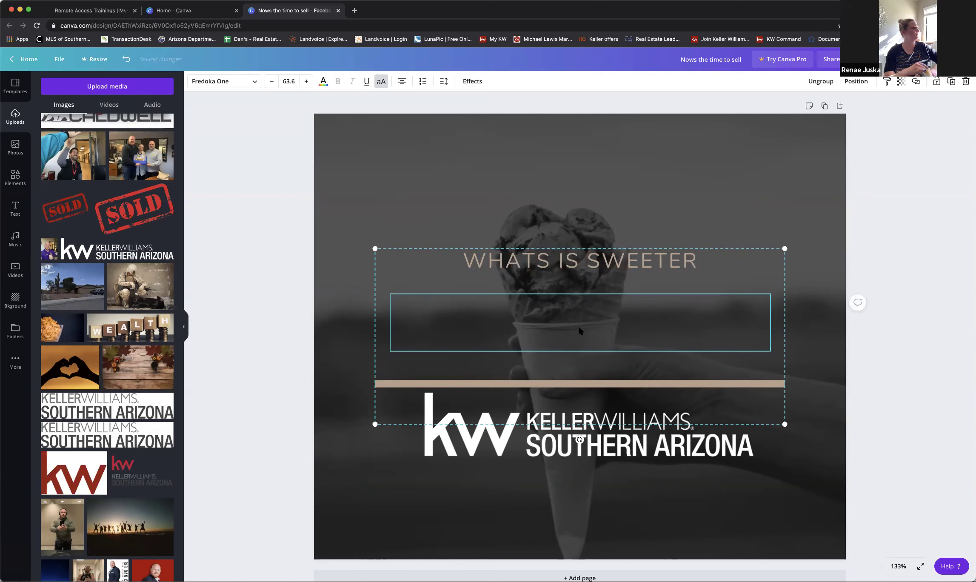
left_click(580, 329)
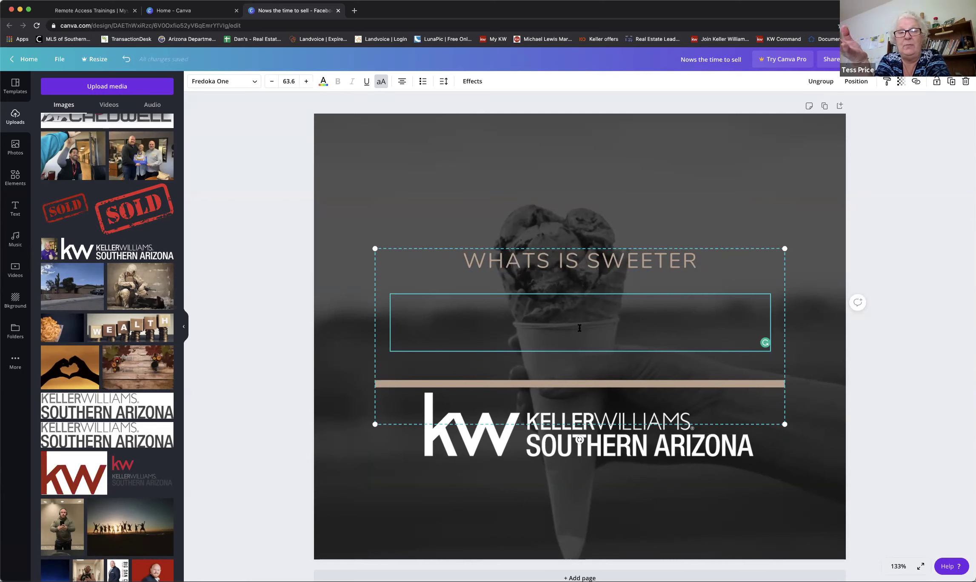
type("MAKING MO")
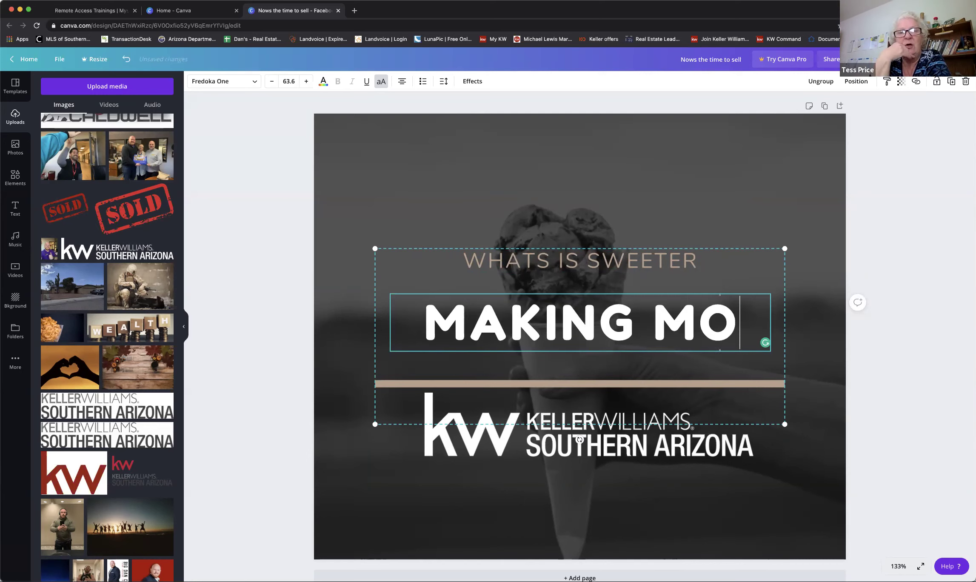
type("R MONE")
key("BackSpace")
key("BackSpace")
key("BackSpace")
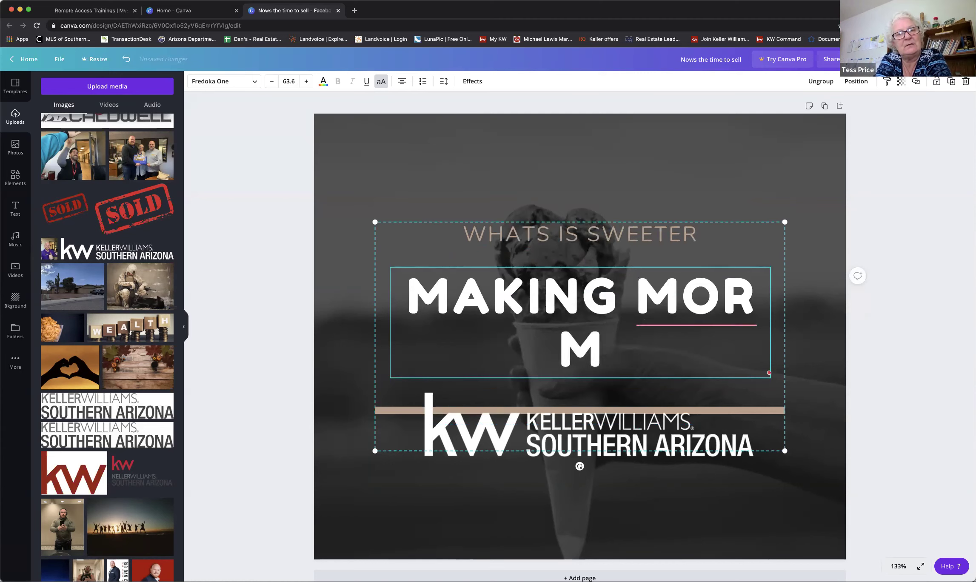
key("BackSpace")
key("BackSpace")
key("BackSpace")
type("RE")
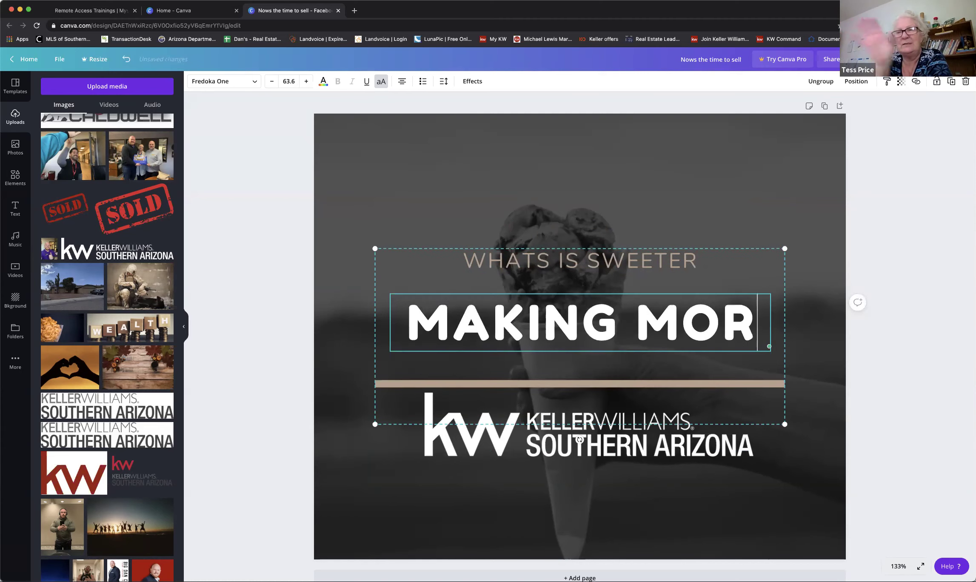
key("BackSpace")
key("BackSpace")
key("BackSpace")
key("BackSpace")
key("BackSpace")
key("BackSpace")
key("BackSpace")
key("BackSpace")
key("BackSpace")
key("BackSpace")
key("BackSpace")
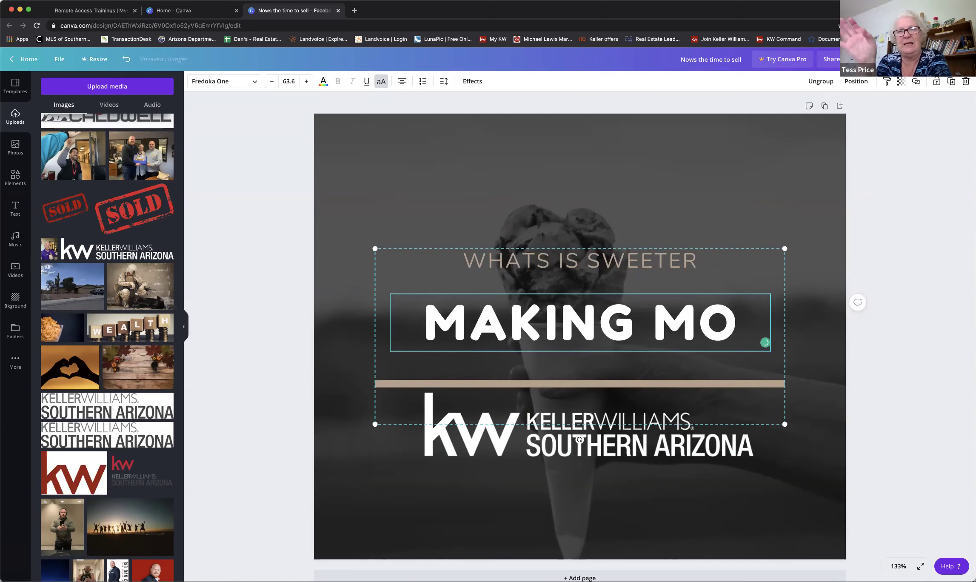
Step: Enter "NOW IS THE TIME TO SELL" as the large headline
type("NOW IS THE M")
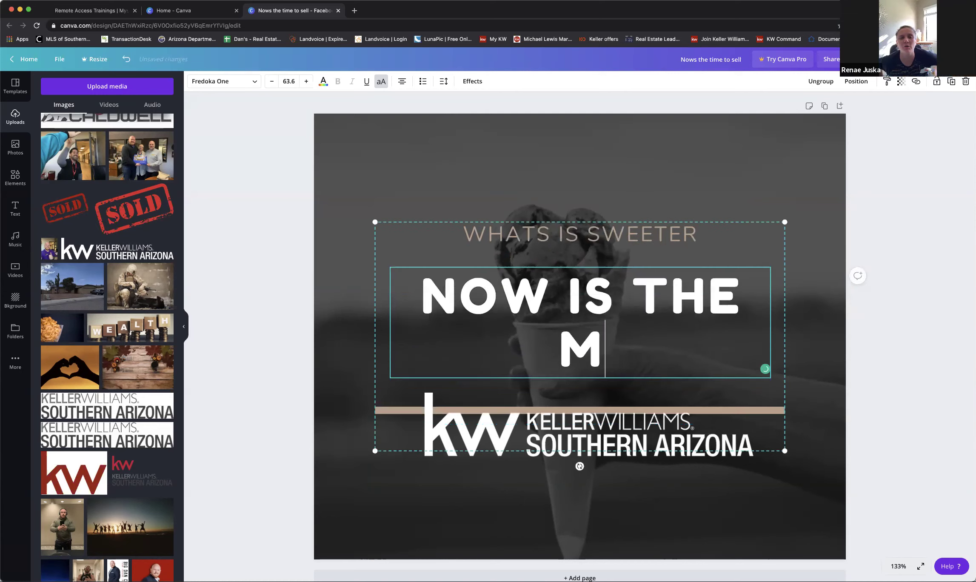
key("BackSpace")
type("TIME")
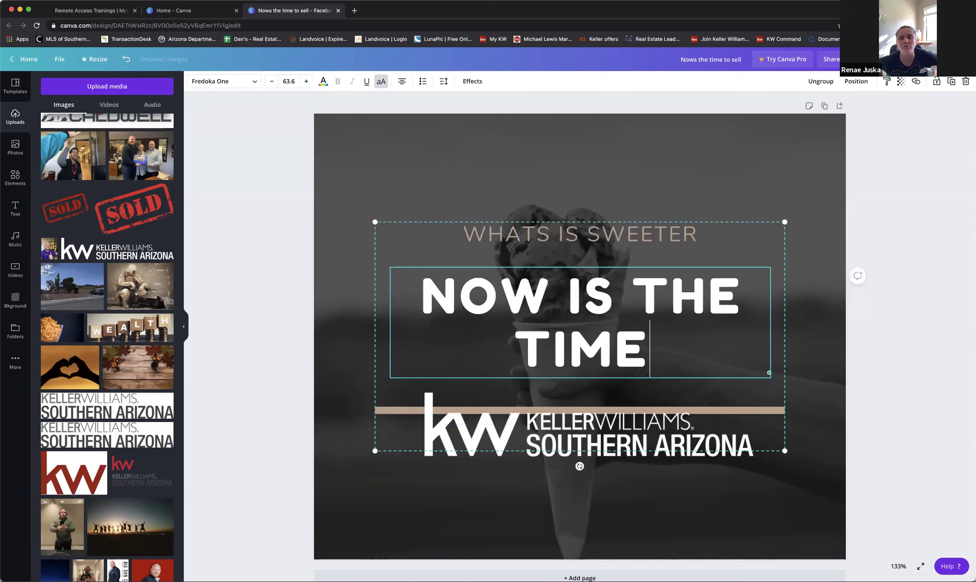
type(" T")
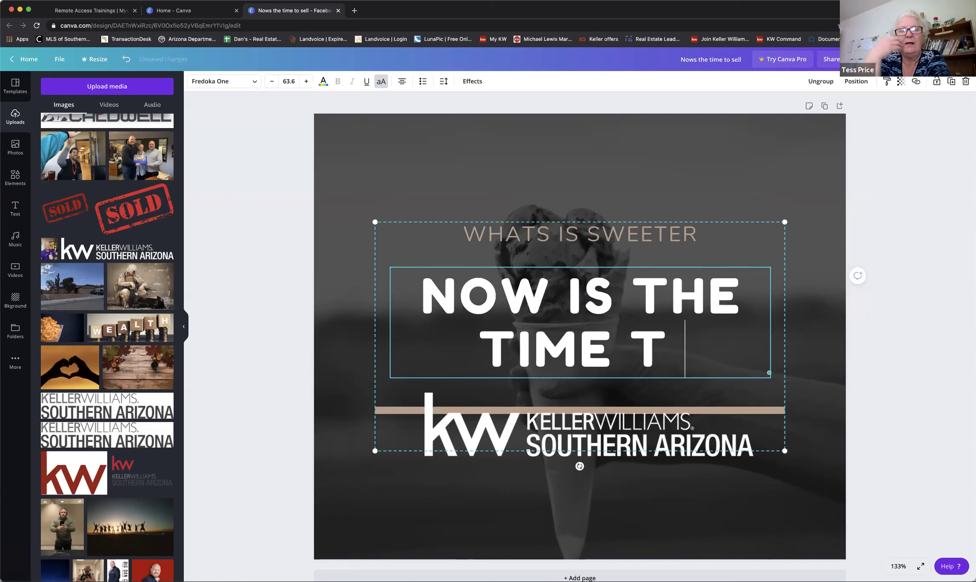
type("O SELL")
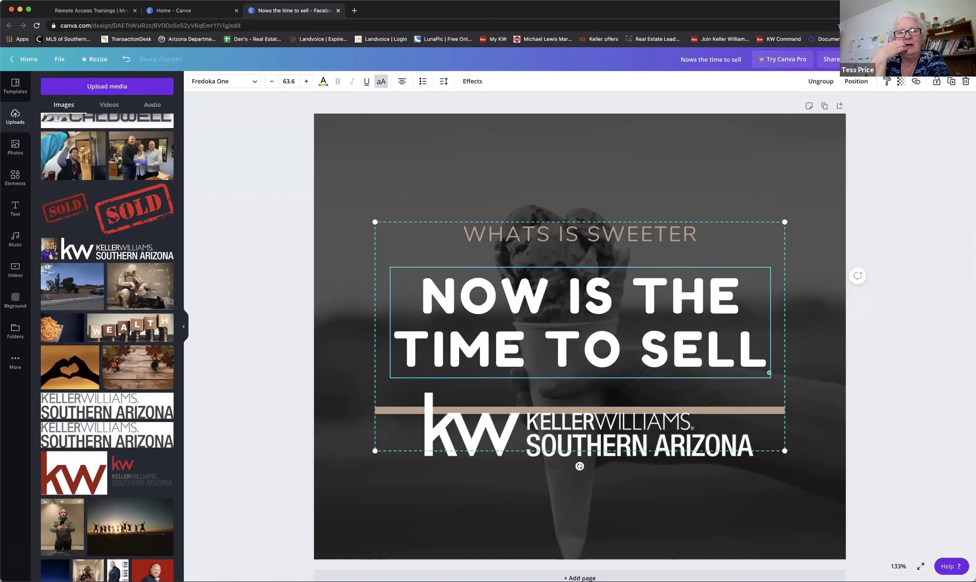
Step: Replace the small heading with the trial wording "THE MARKET IS SWEETER THAN", and clear it again
left_click(560, 235)
left_click(560, 235)
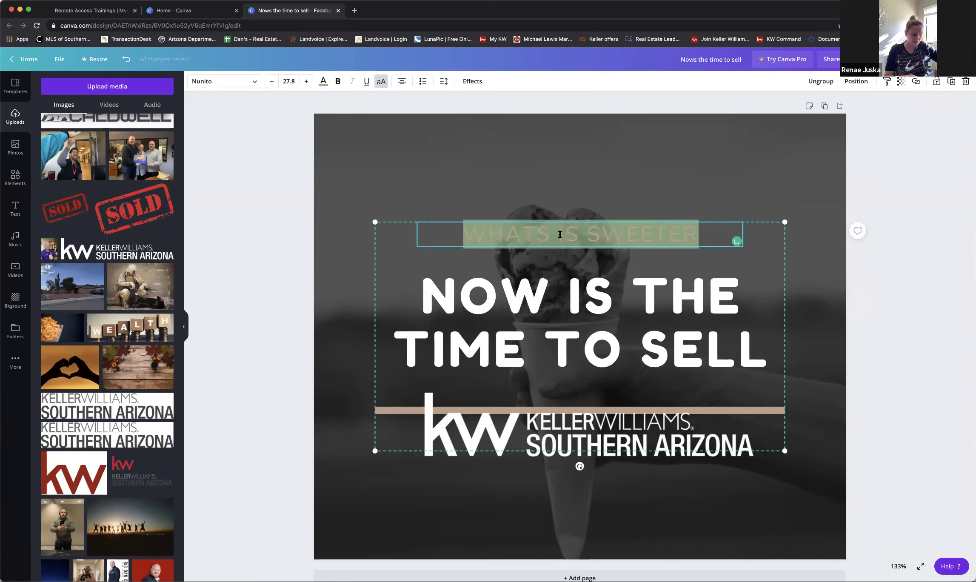
key("BackSpace")
type("THE MAR")
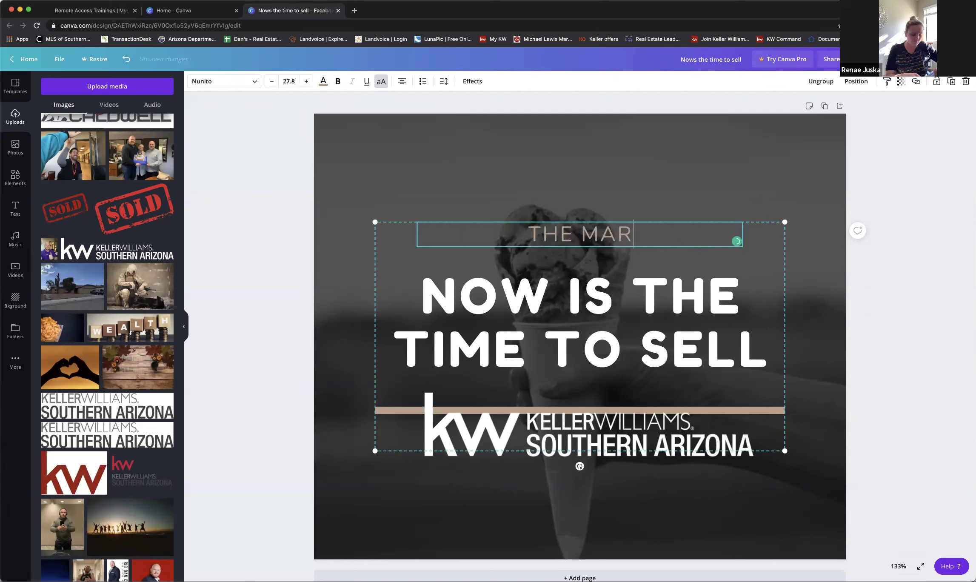
type("KET IS SWEET")
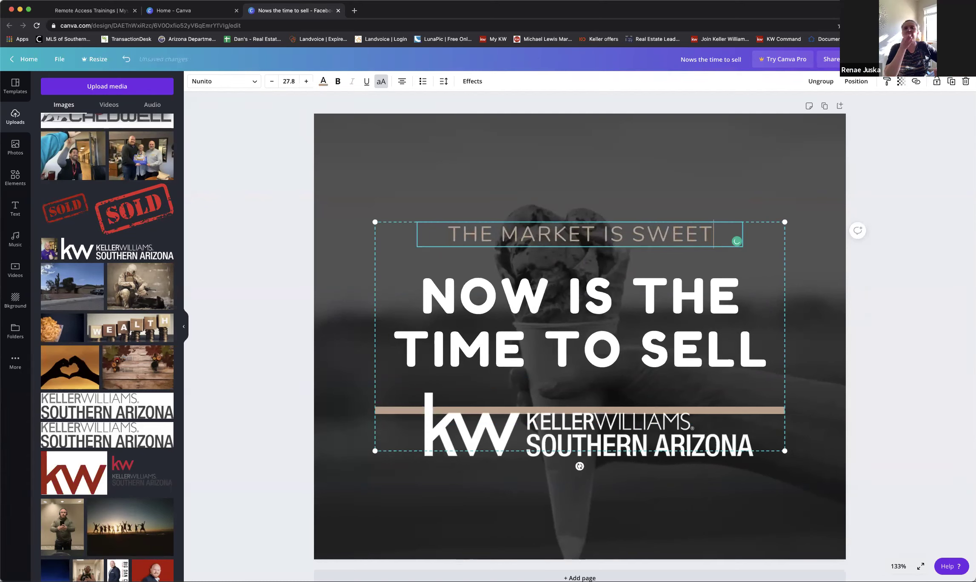
type("ER THAN IC")
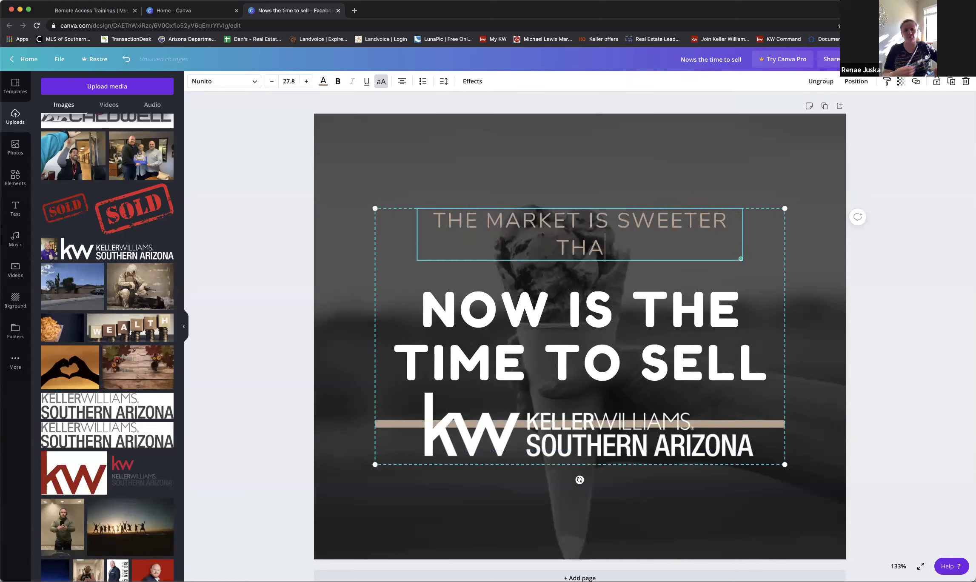
key("BackSpace")
key("BackSpace")
key("BackSpace")
key("BackSpace")
key("BackSpace")
key("BackSpace")
key("BackSpace")
key("BackSpace")
key("BackSpace")
key("BackSpace")
key("BackSpace")
key("BackSpace")
key("BackSpace")
key("BackSpace")
key("BackSpace")
key("BackSpace")
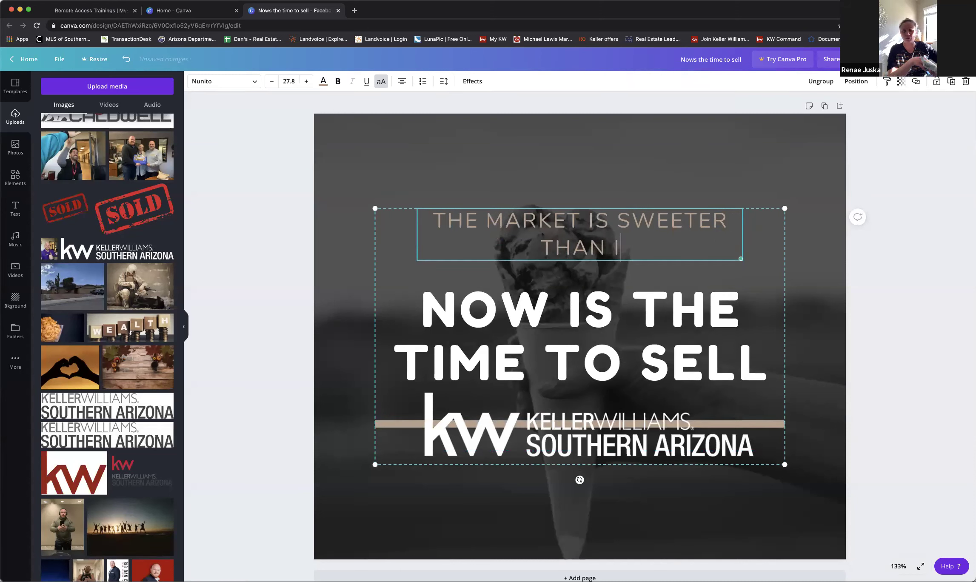
key("BackSpace")
key("BackSpace")
key("BackSpace")
key("BackSpace")
key("BackSpace")
key("BackSpace")
key("BackSpace")
key("BackSpace")
key("BackSpace")
key("BackSpace")
key("BackSpace")
key("BackSpace")
key("BackSpace")
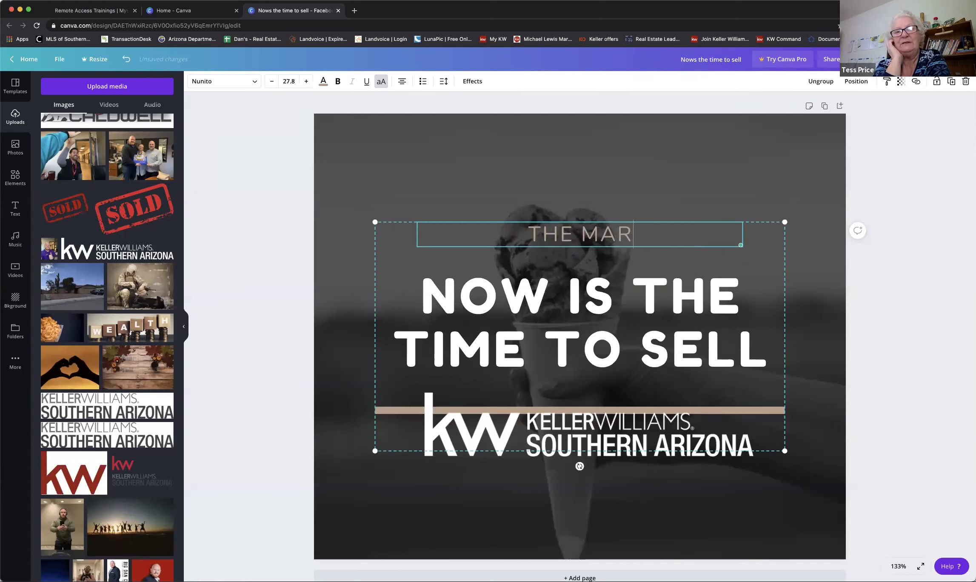
Step: Try "WHATS SWEETER" as the small heading wording, and empty the heading again
type("WHATS SWEETYER TH")
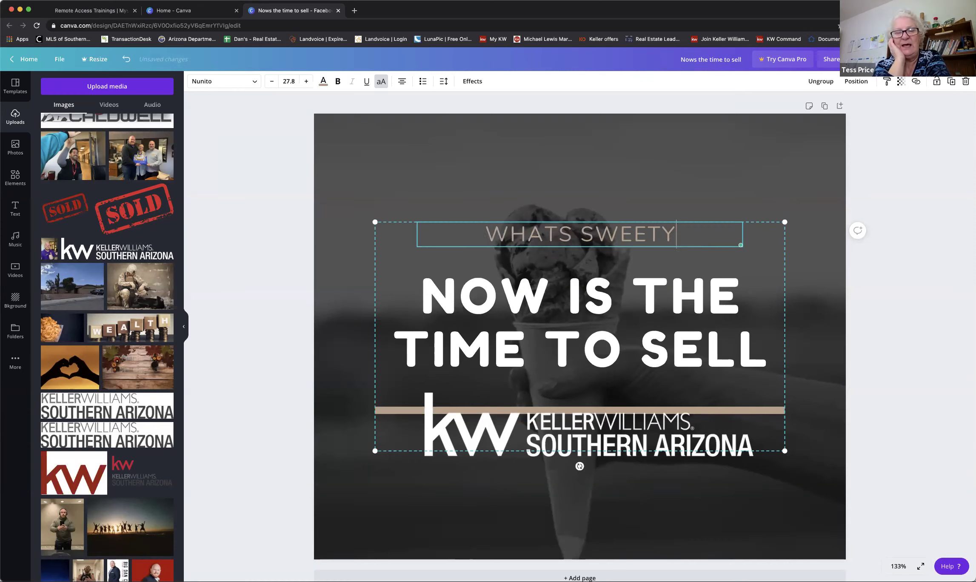
key("BackSpace")
key("BackSpace")
key("BackSpace")
key("BackSpace")
key("BackSpace")
key("BackSpace")
type("ER")
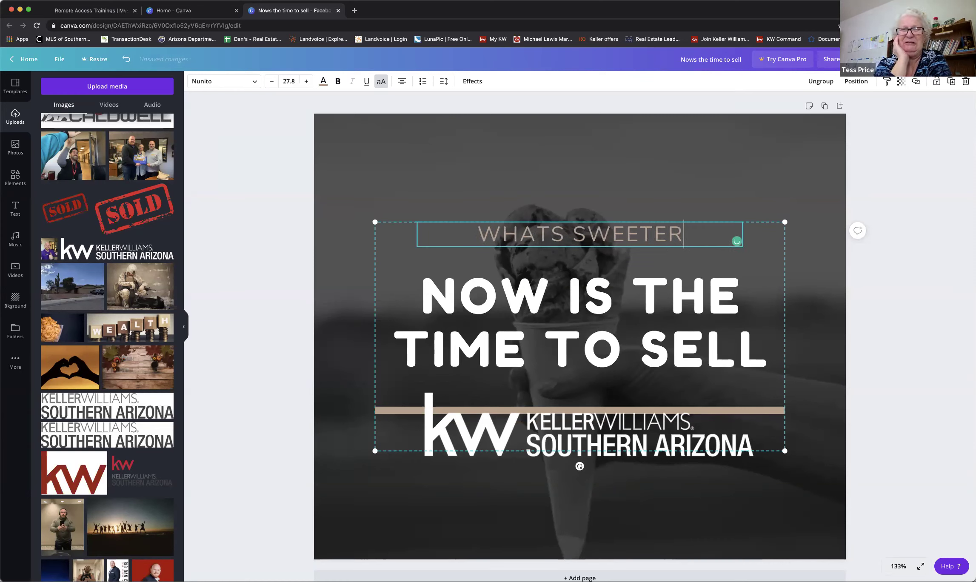
key("BackSpace")
key("BackSpace")
key("BackSpace")
key("BackSpace")
key("BackSpace")
key("BackSpace")
key("BackSpace")
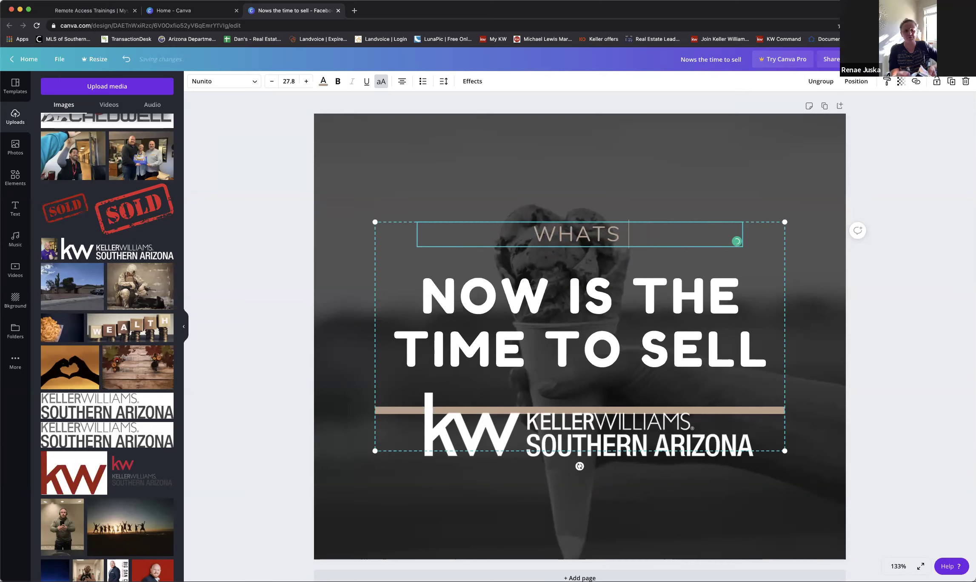
key("BackSpace")
key("BackSpace")
key("BackSpace")
key("BackSpace")
key("BackSpace")
key("BackSpace")
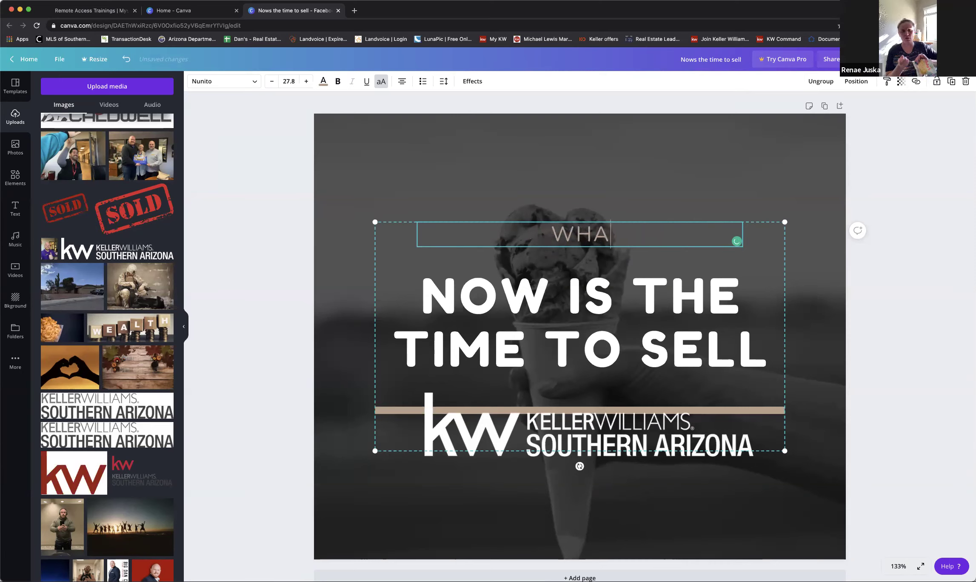
Step: Enter "WANT TO ENJOY THE SWEET LIFE?" as the small heading above the headline
type("WANT TO ")
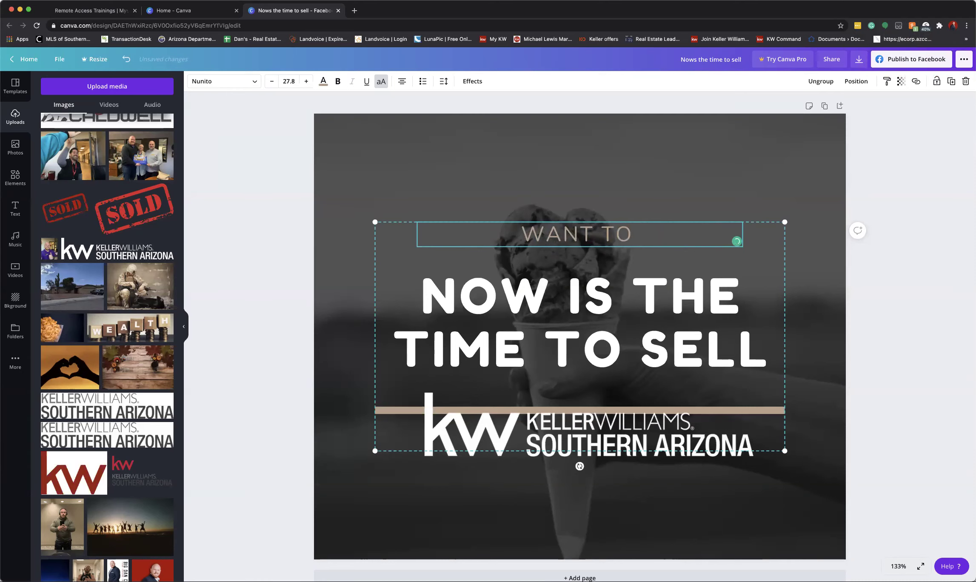
type("ENJOY THE")
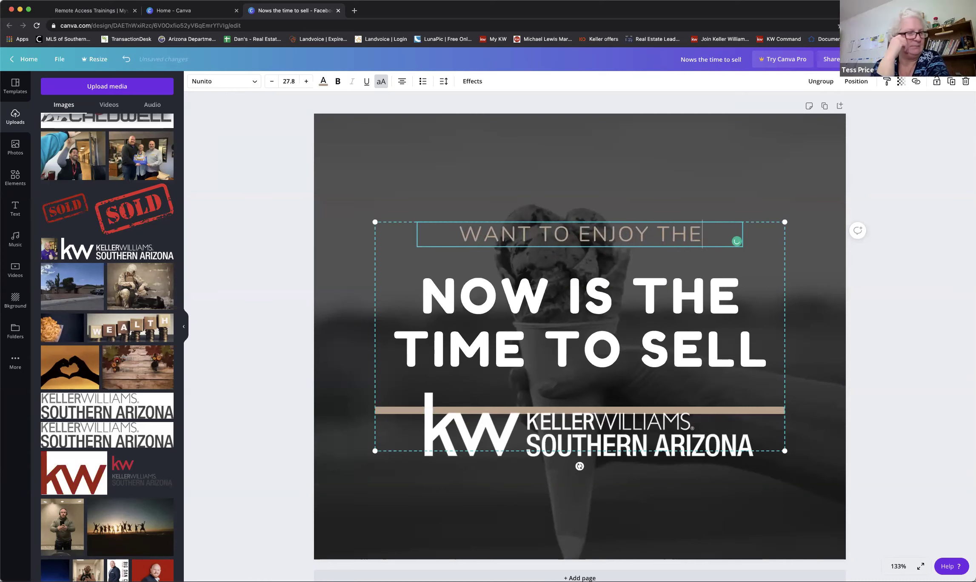
type(" SWEET LIFE?")
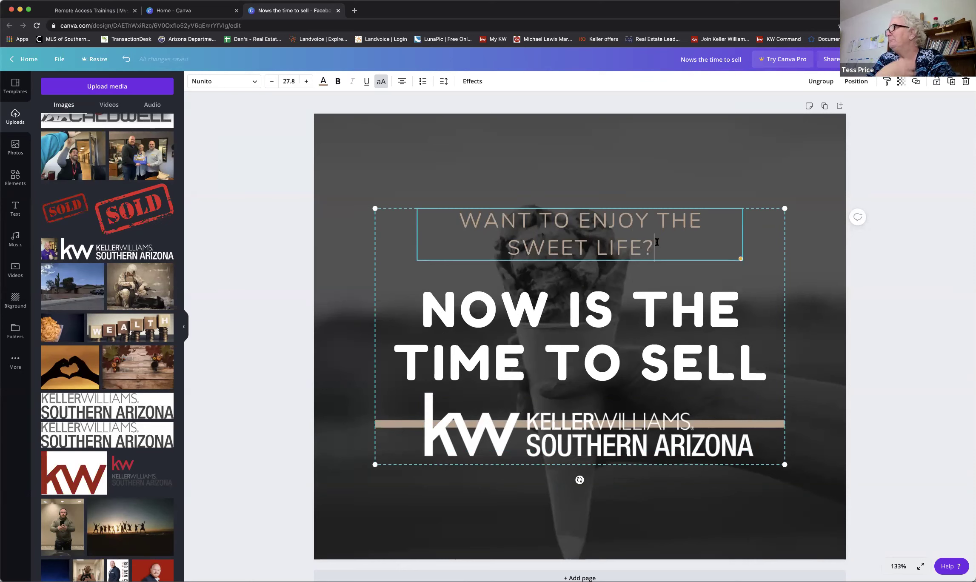
Step: Reduce the font size of the whole small heading to 21.8 so it fits on one line
left_click(473, 221, "shift")
left_click_drag(458, 218, 695, 246)
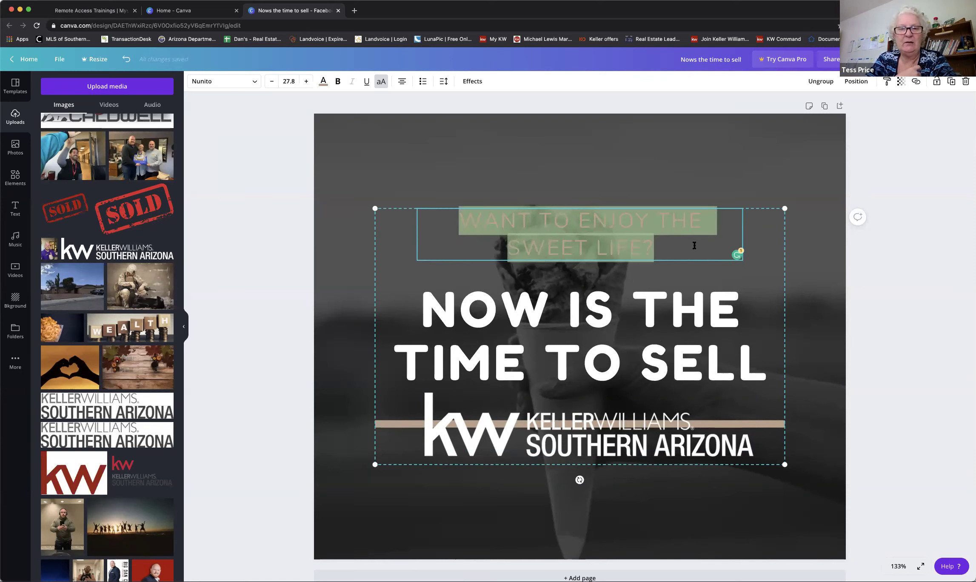
left_click(274, 83)
left_click(274, 83)
left_click(275, 83)
left_click(275, 83)
left_click(274, 83)
left_click(275, 83)
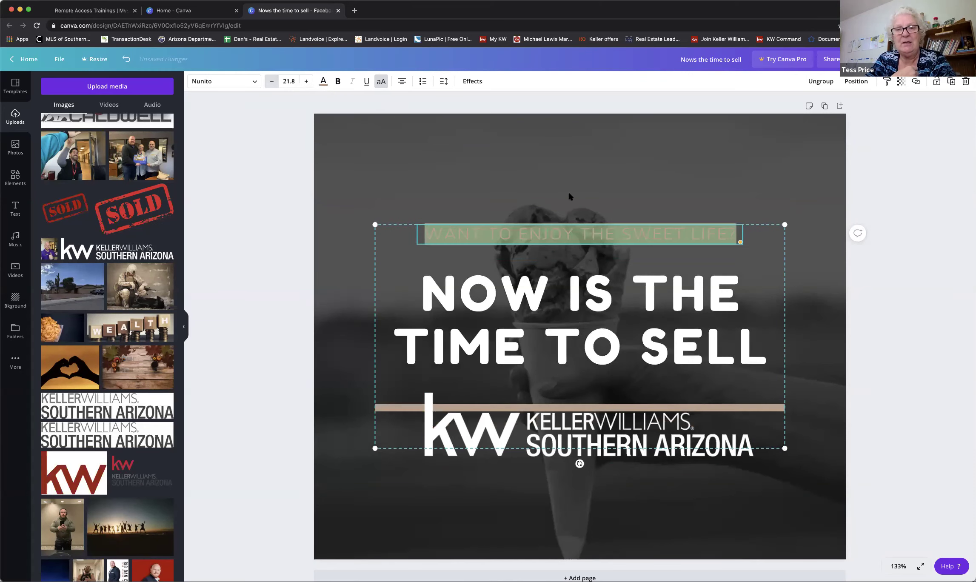
left_click(798, 223)
Step: Enlarge the group holding the heading, headline and divider line slightly toward both upper corners
left_click(773, 226)
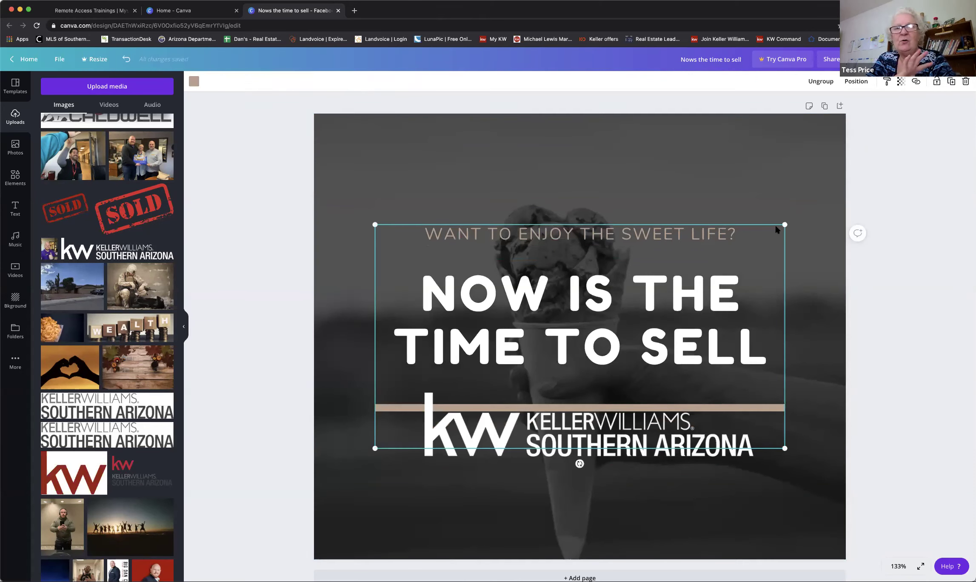
mouse_move(797, 215)
left_mouse_down()
mouse_move(819, 204)
mouse_move(798, 224)
left_mouse_up()
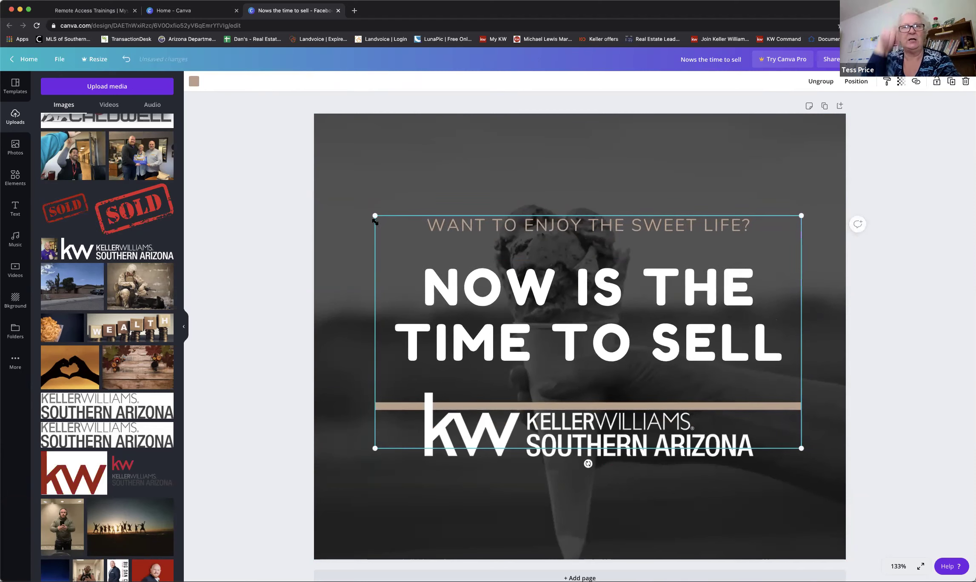
left_click_drag(374, 216, 358, 207)
Step: Move the text group up and the Keller Williams logo down so the logo sits clear below the divider line
left_click(563, 402)
left_click_drag(563, 403, 564, 379)
left_click(562, 405)
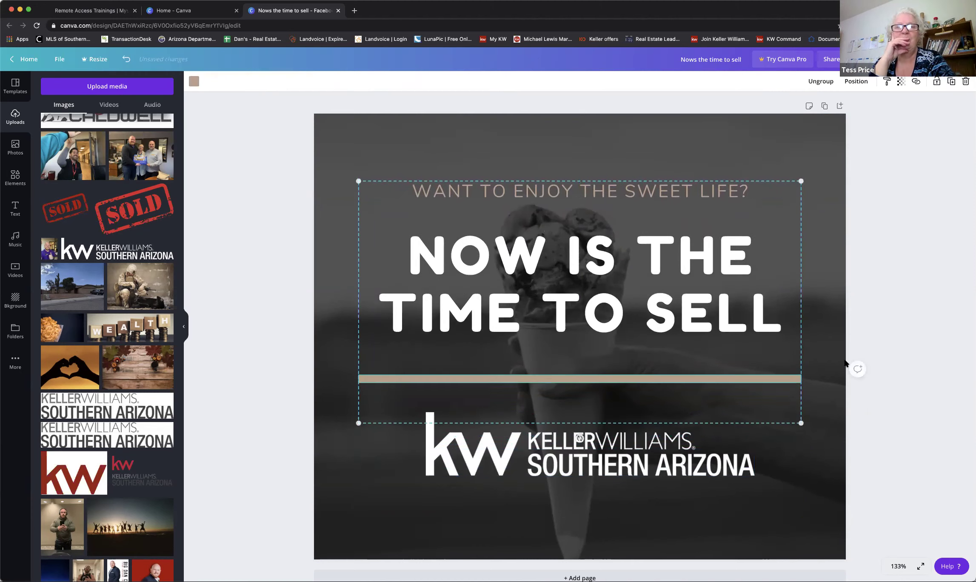
left_click(844, 370)
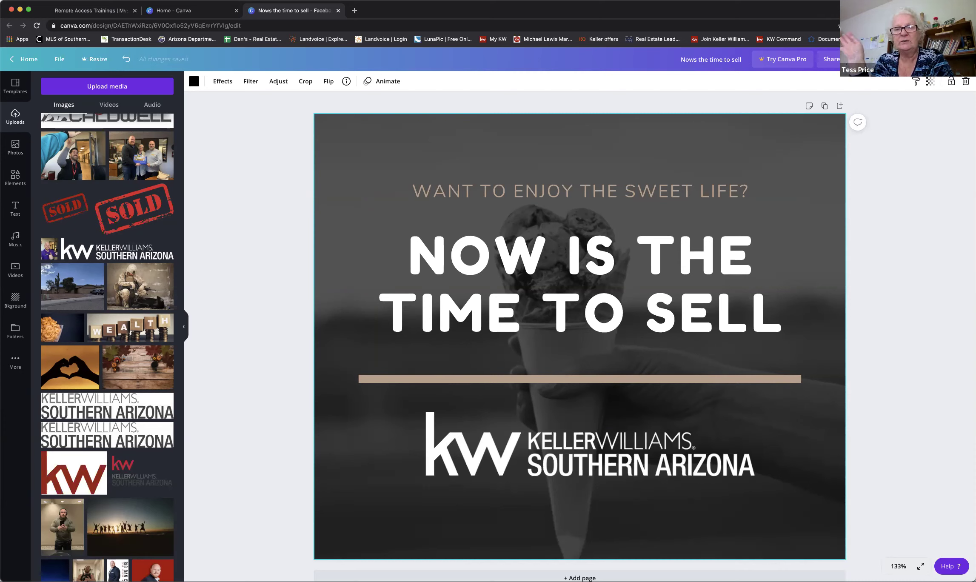
Step: Download the finished design as a PNG and dismiss the referral offer
left_click(918, 59)
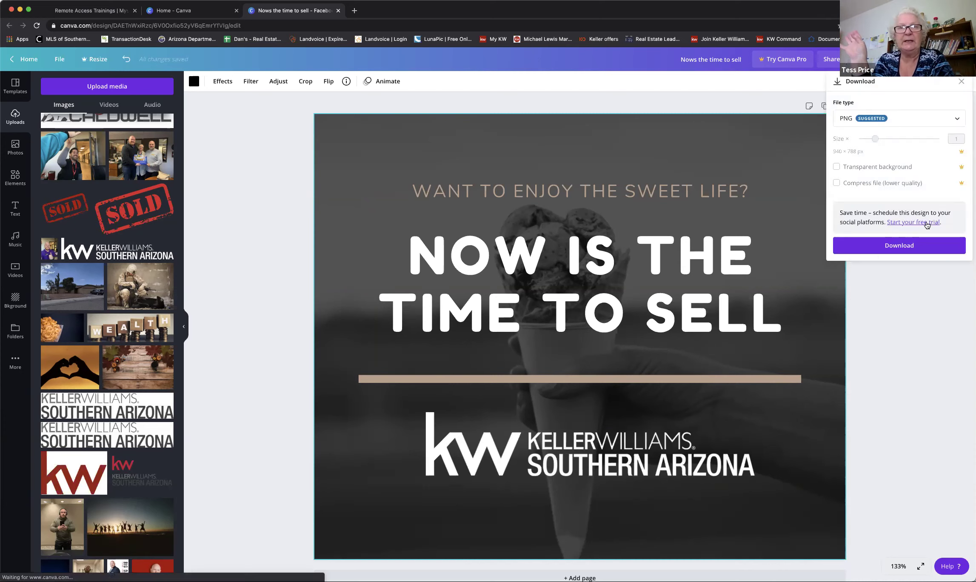
left_click(923, 246)
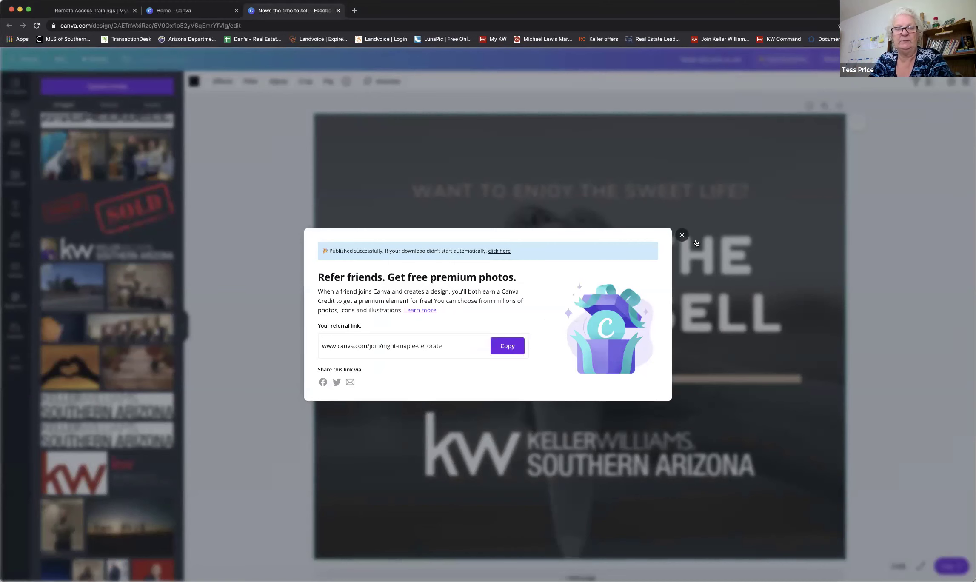
left_click(682, 235)
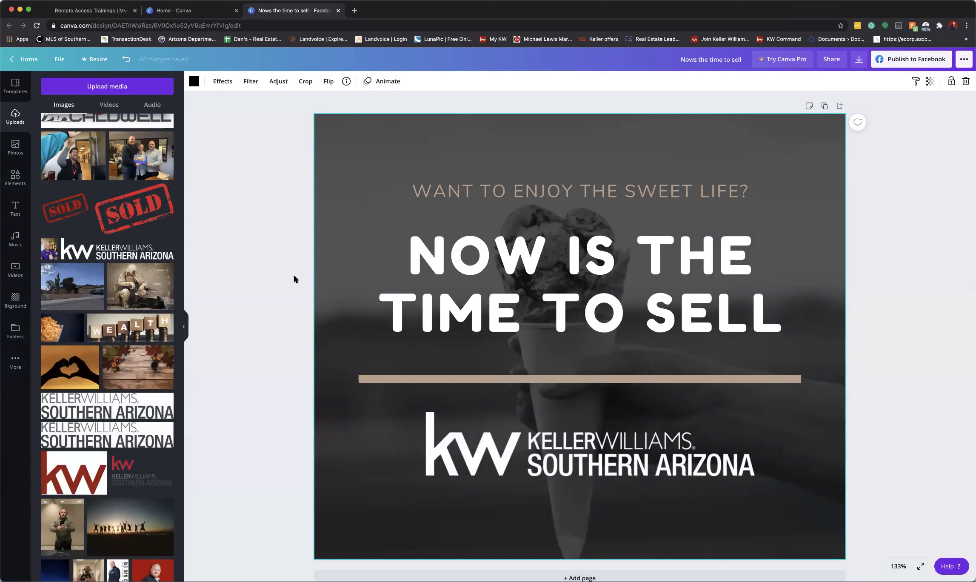
Step: Try the red textured image from the uploads on the design, and delete it again
scroll(148, 363, "down", 5)
scroll(148, 363, "down", 3)
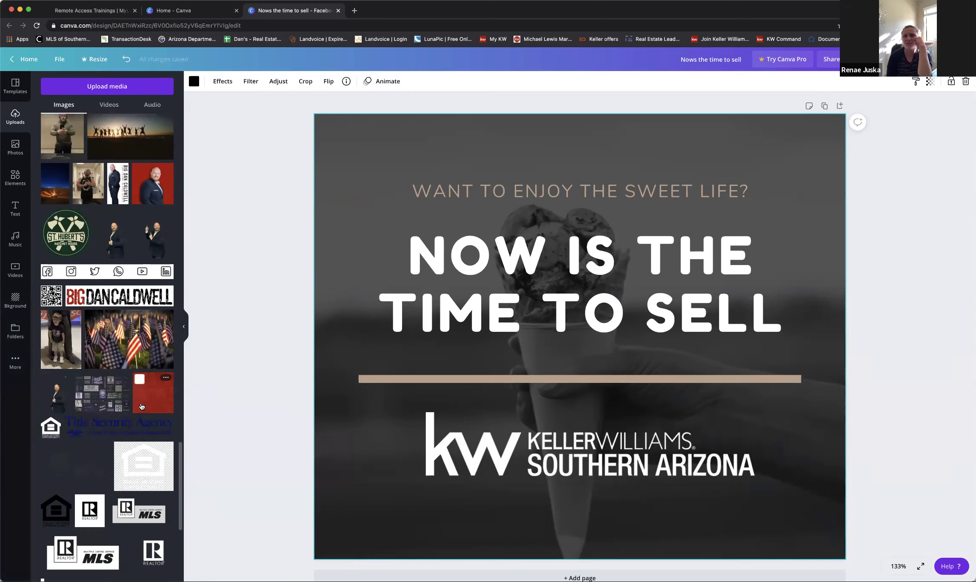
left_click(142, 406)
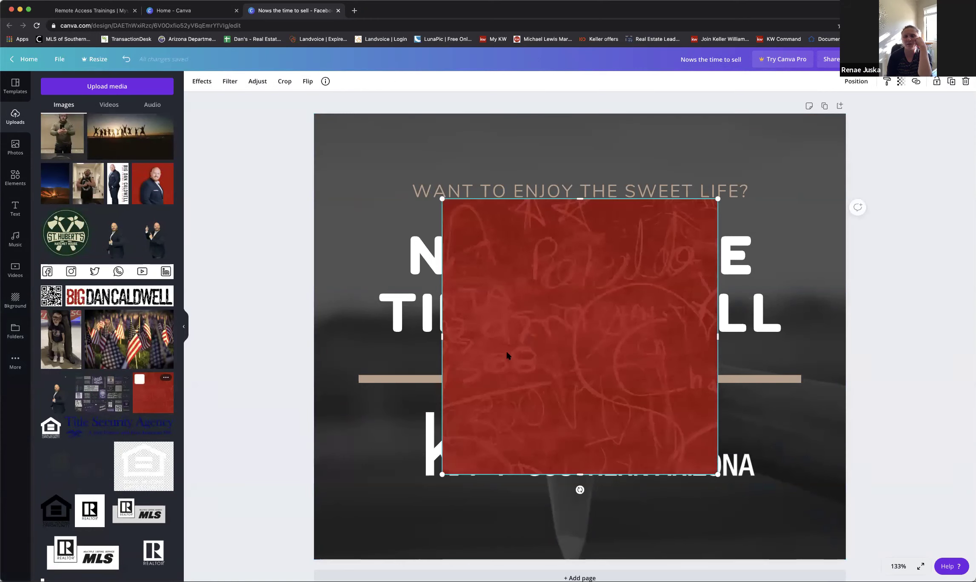
key("Delete")
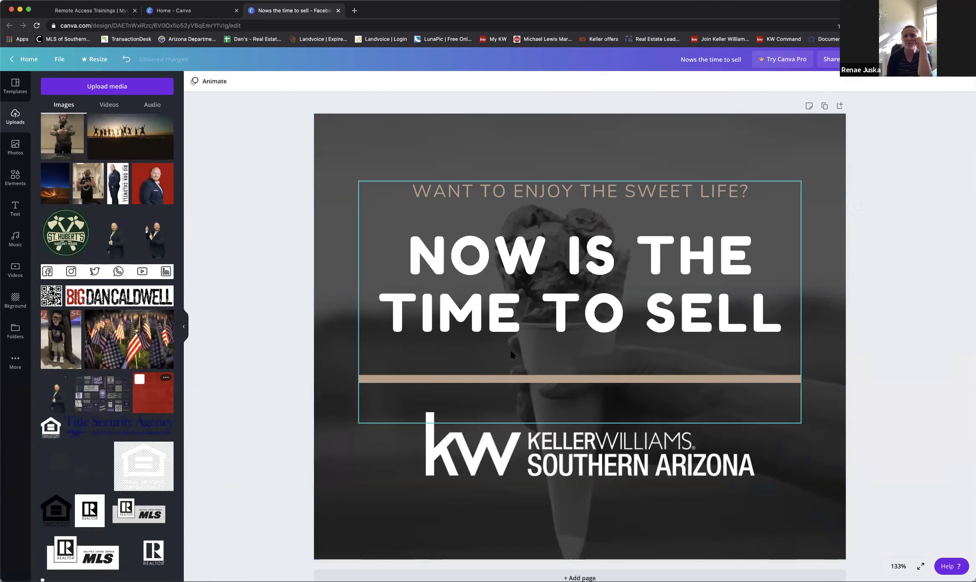
Step: Return to the home page and create a new blank Facebook Ad design
left_click(30, 60)
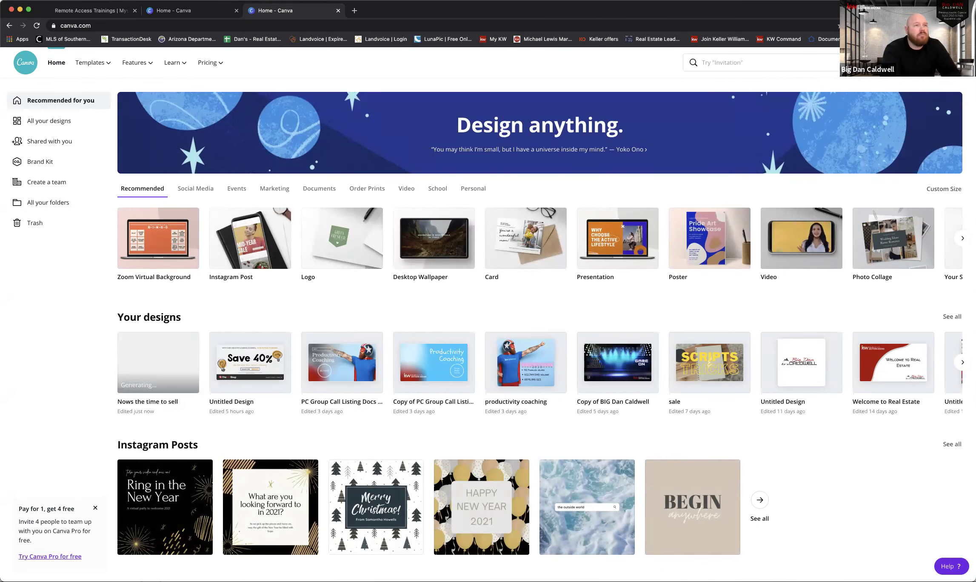
left_click(940, 63)
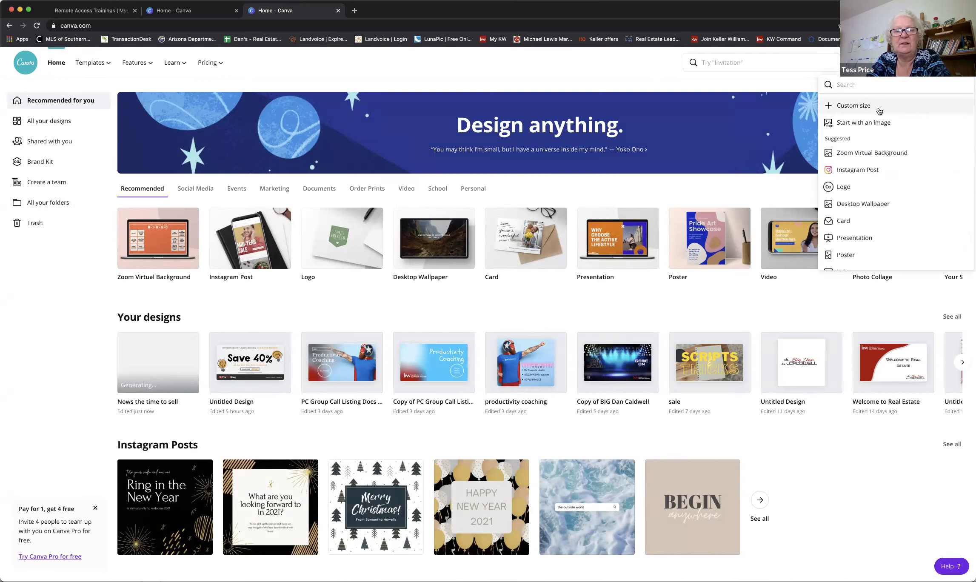
type("face")
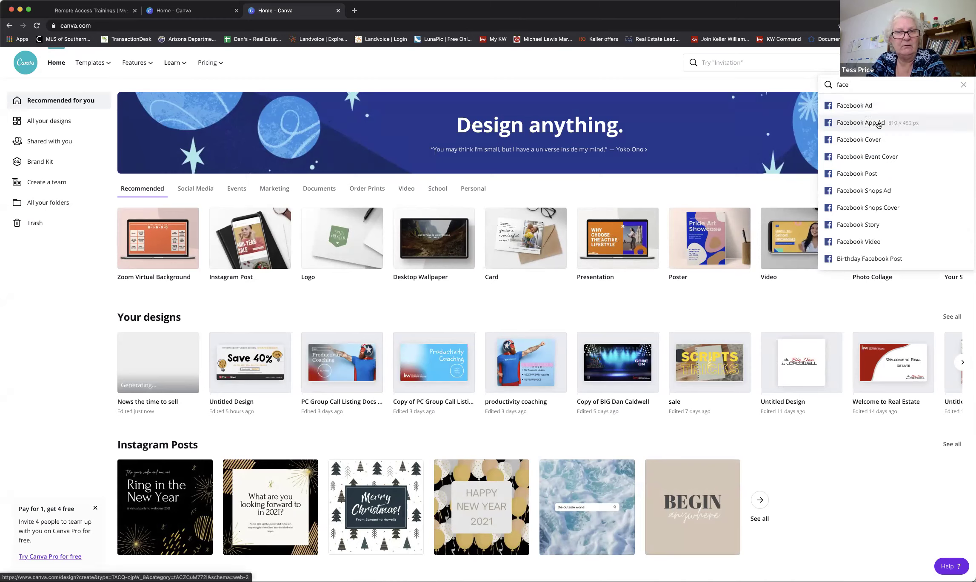
left_click(854, 105)
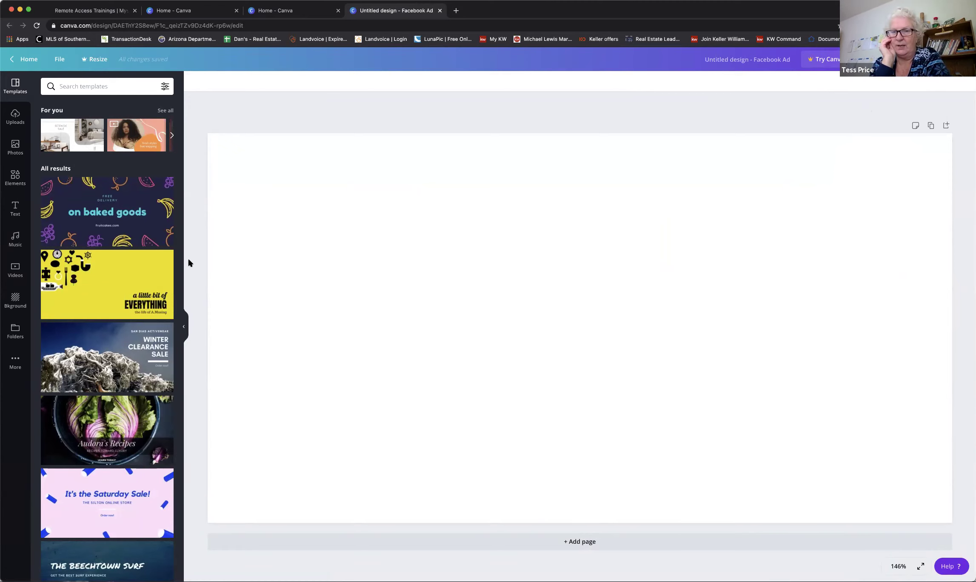
Step: Set the blank ad's background to the dark red brand color
left_click(375, 256)
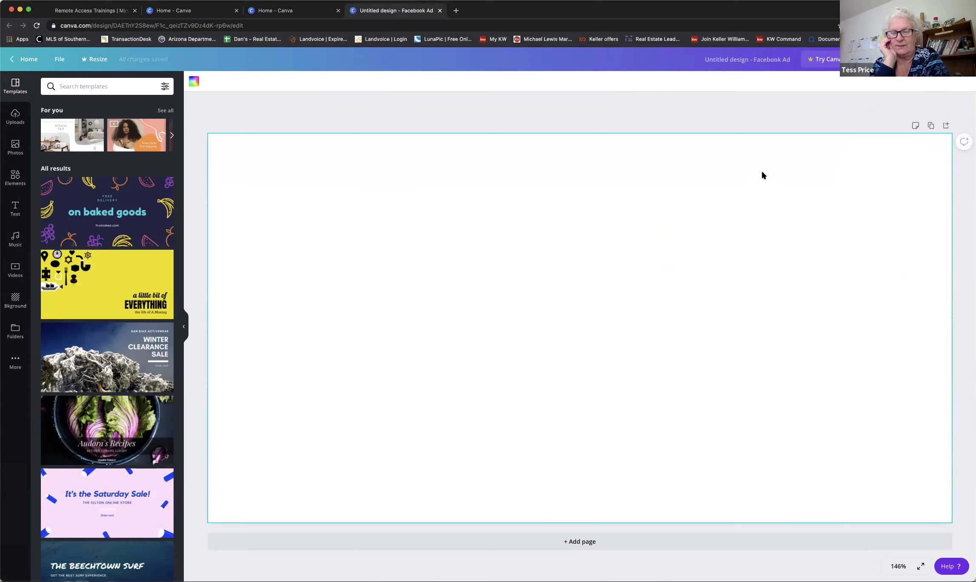
left_click(194, 82)
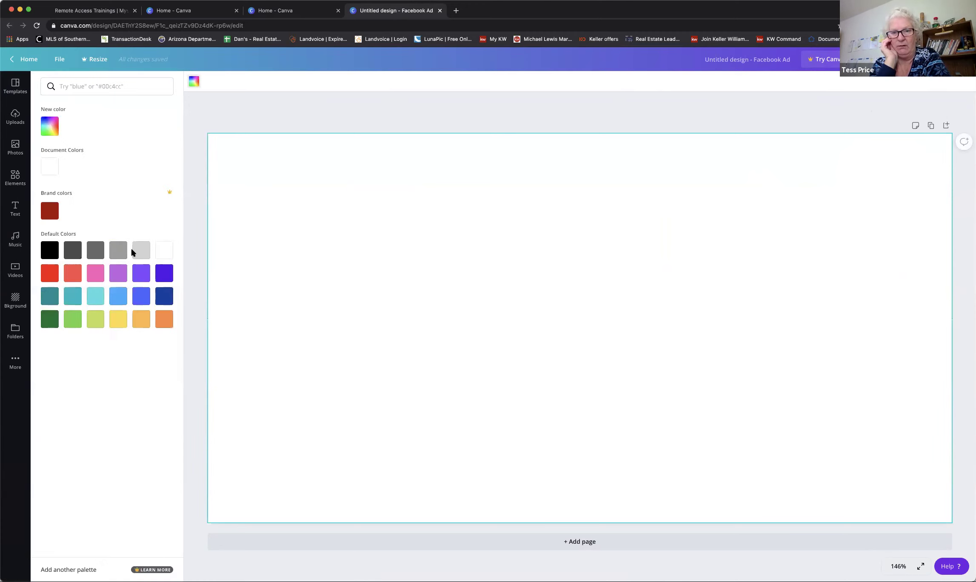
left_click(50, 212)
left_click(308, 119)
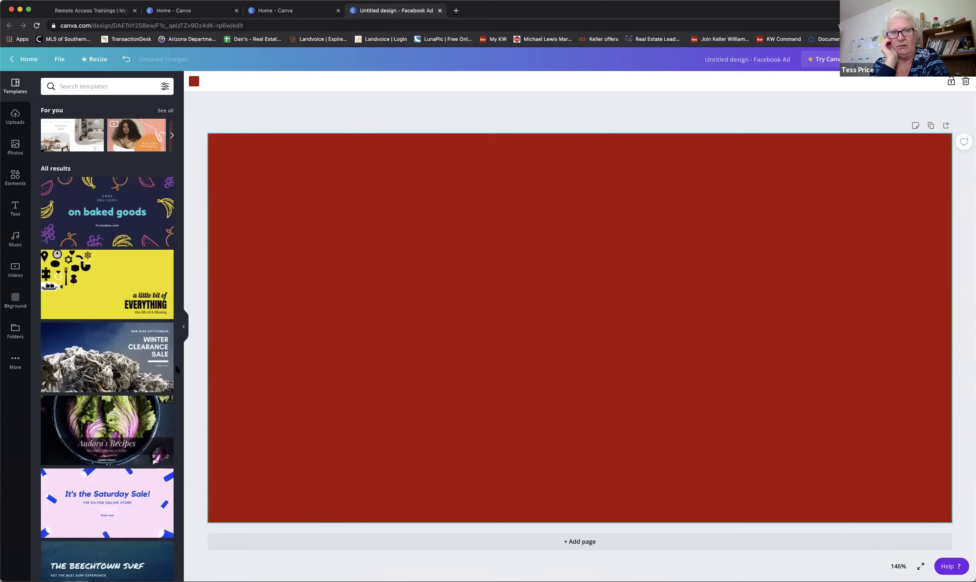
Step: Add the recently used banner shape with the pointed lower end to the upper-left area of the red ad
scroll(139, 326, "down", 2)
scroll(139, 325, "down", 3)
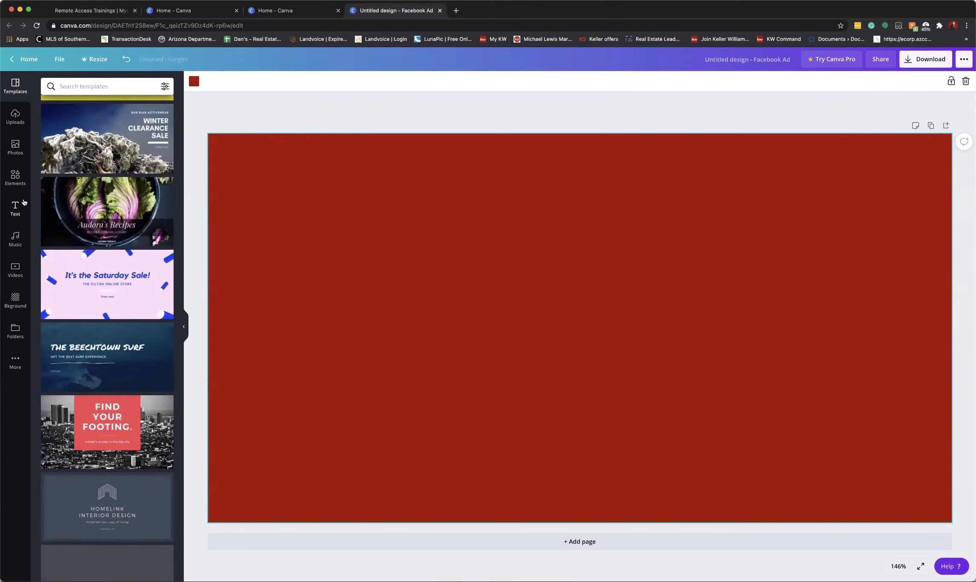
left_click(15, 177)
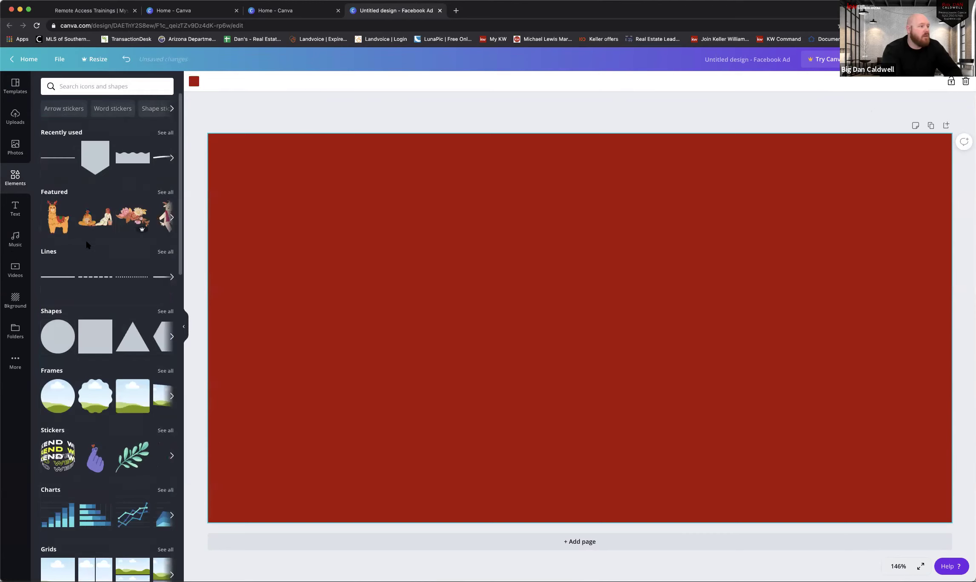
scroll(86, 239, "down", 2)
scroll(85, 238, "up", 2)
left_click_drag(95, 149, 306, 194)
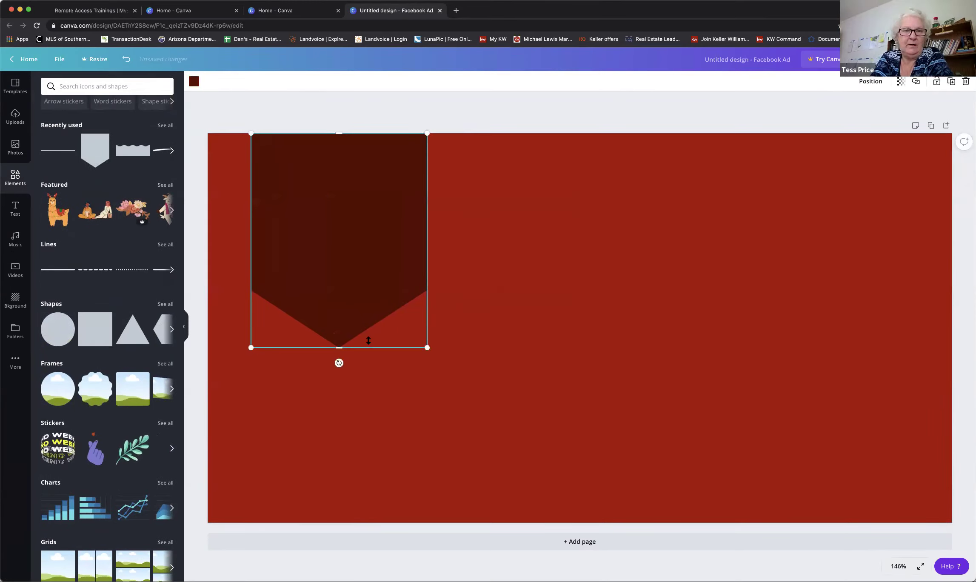
Step: Stretch the downward-pointing banner so that its tip reaches close to the ad's lower edge
left_click_drag(339, 348, 340, 471)
left_click(645, 341)
Step: Add a second banner shape, rotate it 180°, place it along the ad's lower edge on the right side and enlarge it
left_click(89, 156)
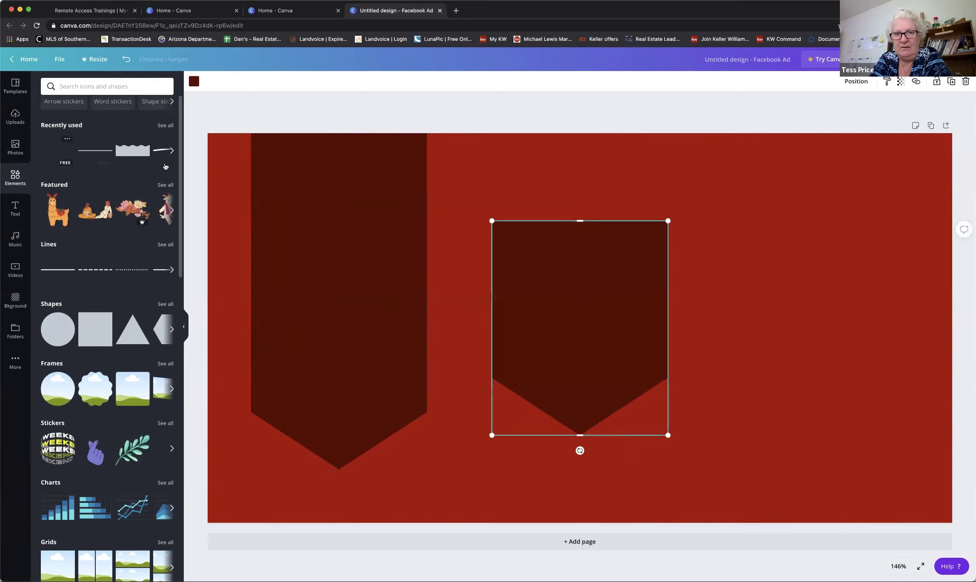
left_click_drag(580, 450, 577, 188)
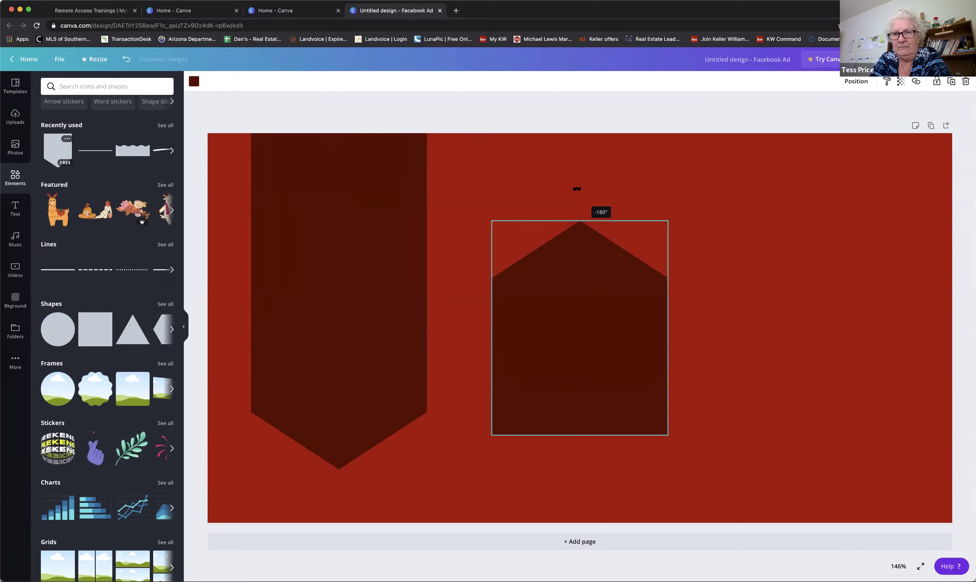
left_click_drag(595, 278, 785, 391)
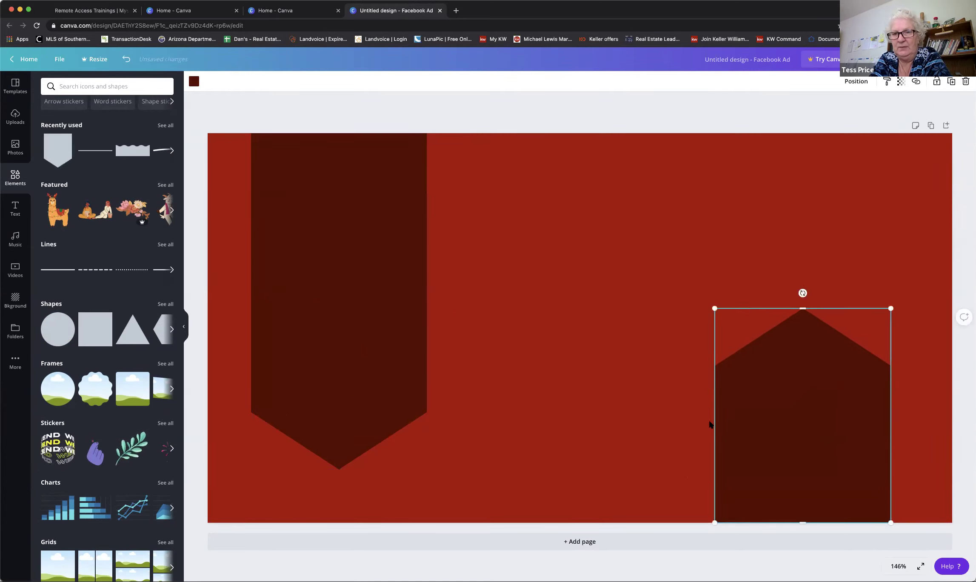
left_click_drag(653, 279, 802, 369)
Step: Enlarge the downward-pointing banner to the same width as the upward-pointing one, and place it on the ad's left half, running off the upper edge
left_click(381, 220)
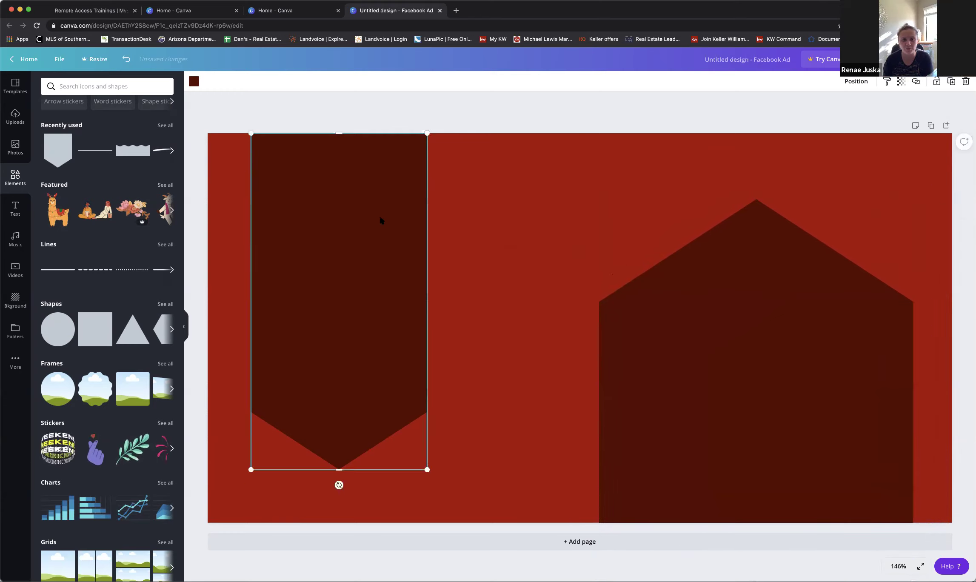
left_click_drag(475, 478, 704, 527)
left_click_drag(414, 445, 756, 453)
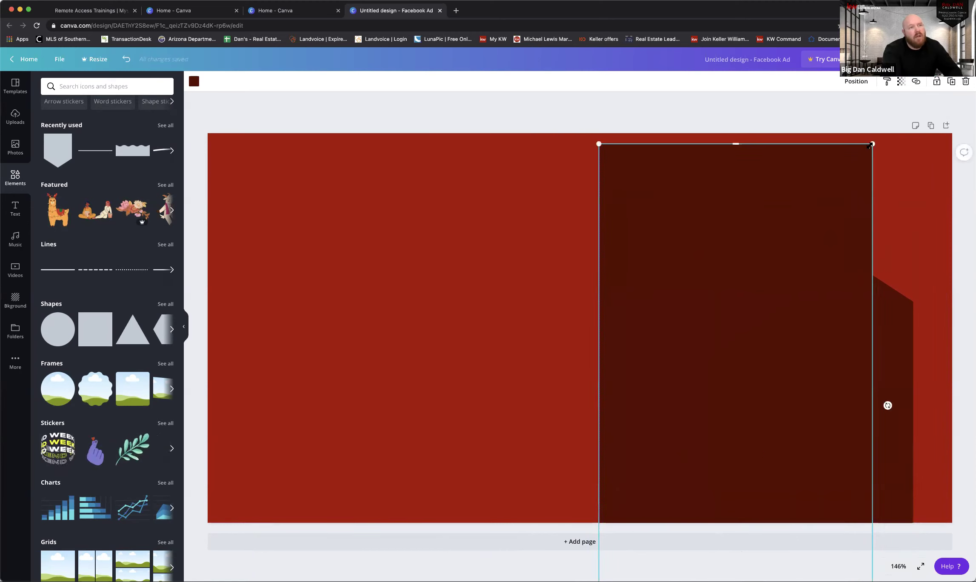
left_click_drag(928, 132, 485, 277)
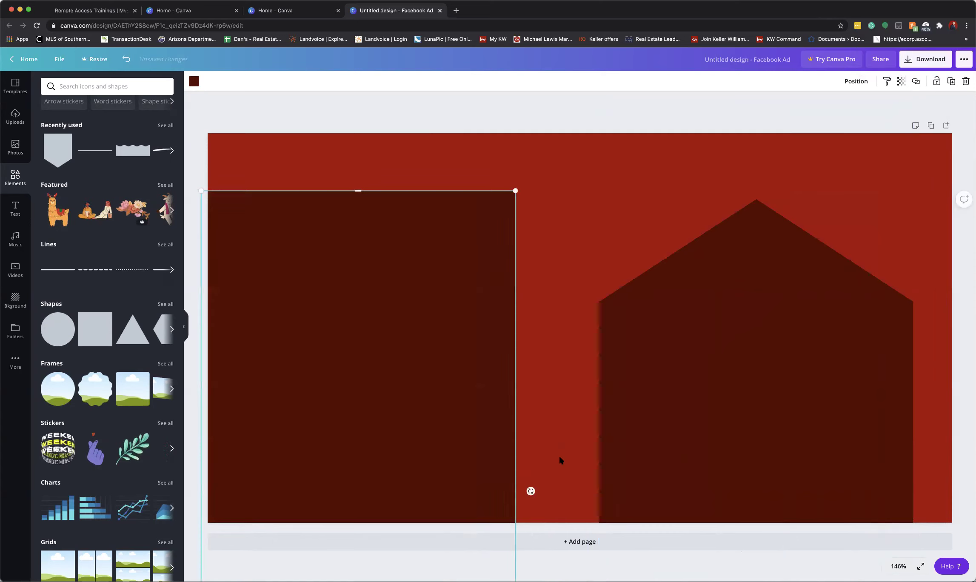
left_click_drag(521, 499, 499, 348)
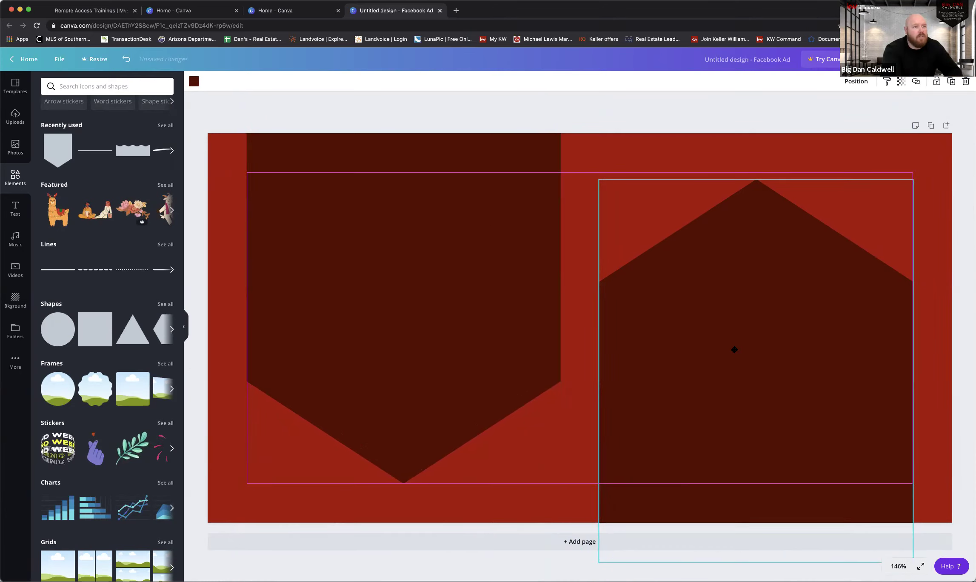